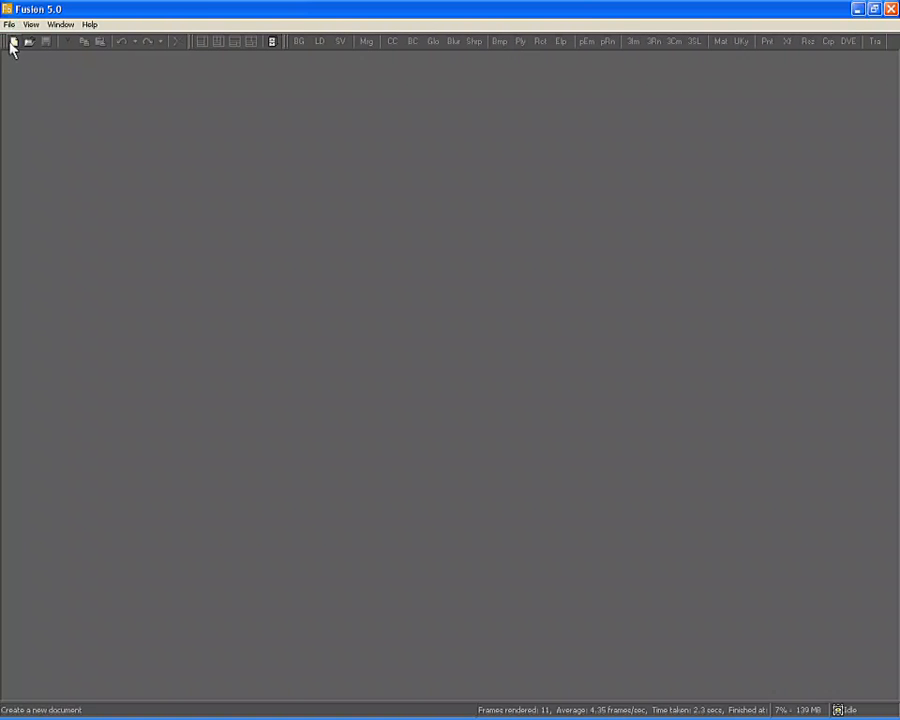
# Load the standing.##.jpg image sequence into a new composition and display it in a viewer.
pyautogui.click(12, 41)
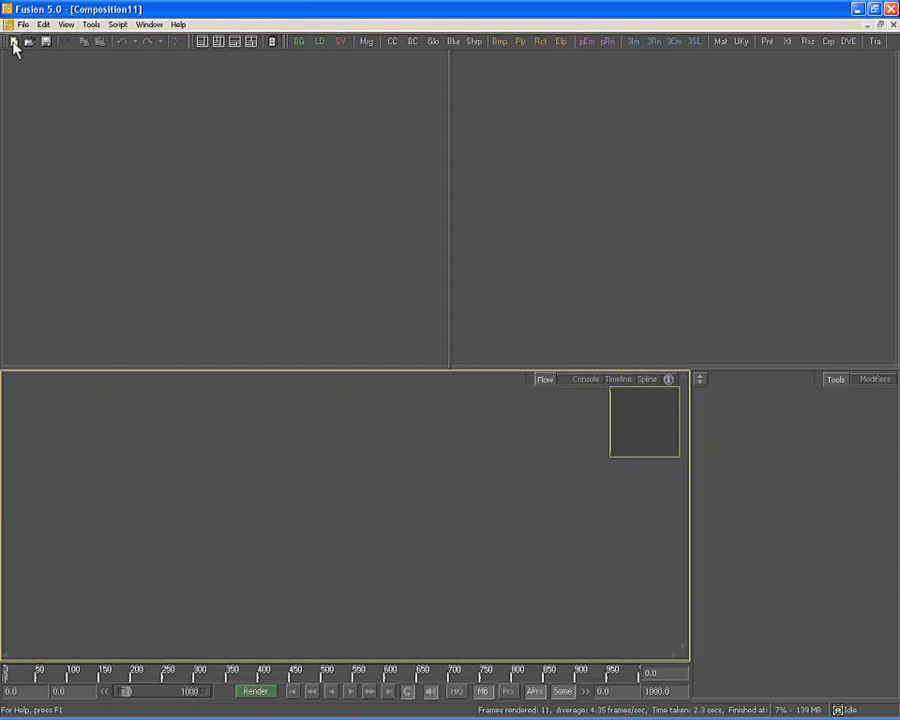
pyautogui.click(325, 44)
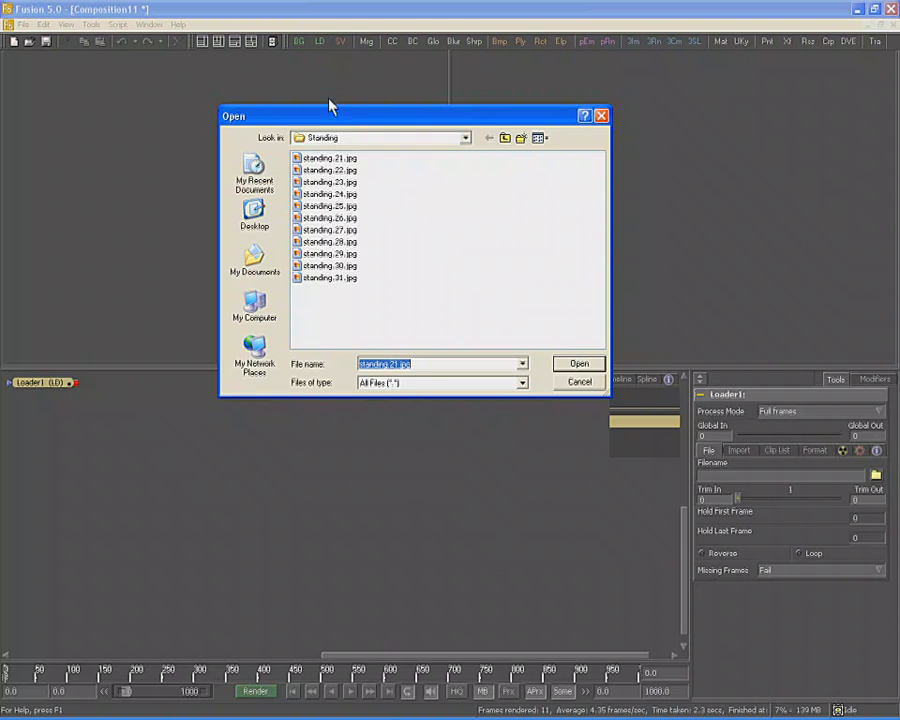
pyautogui.click(336, 139)
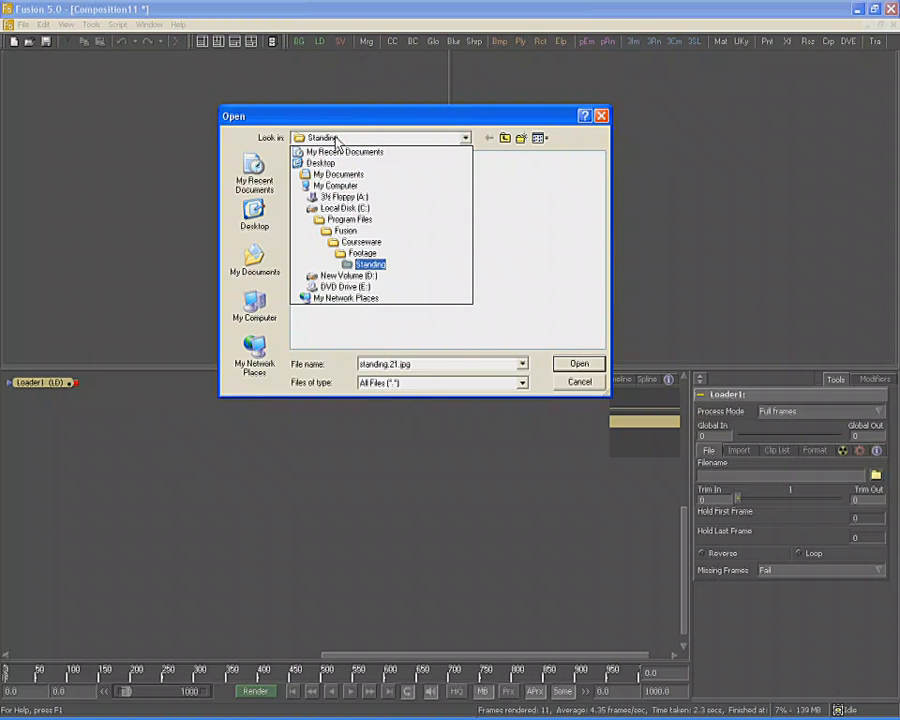
pyautogui.click(336, 139)
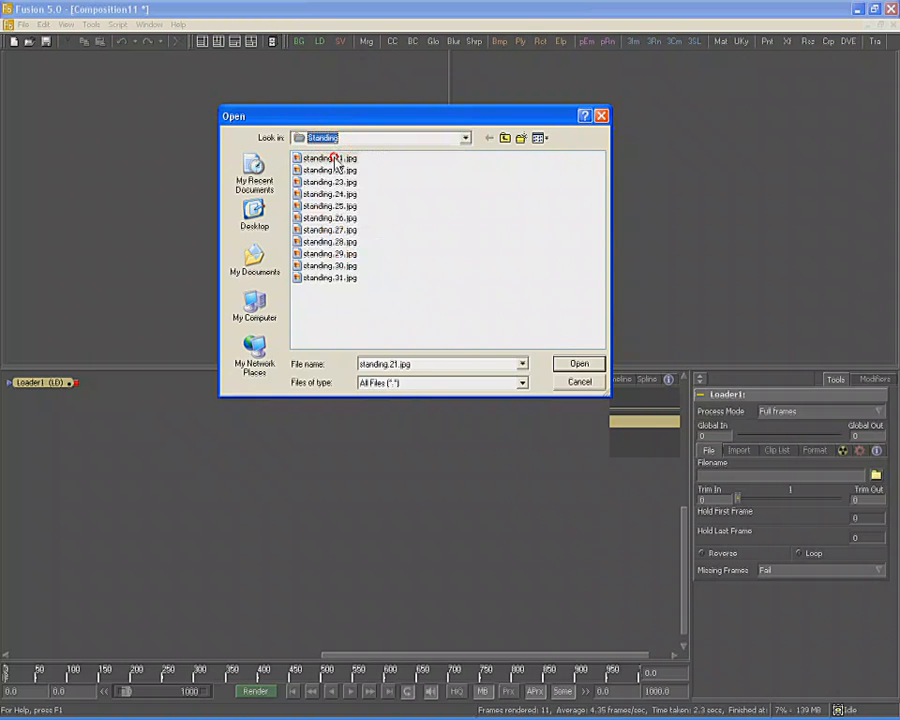
pyautogui.doubleClick(311, 170)
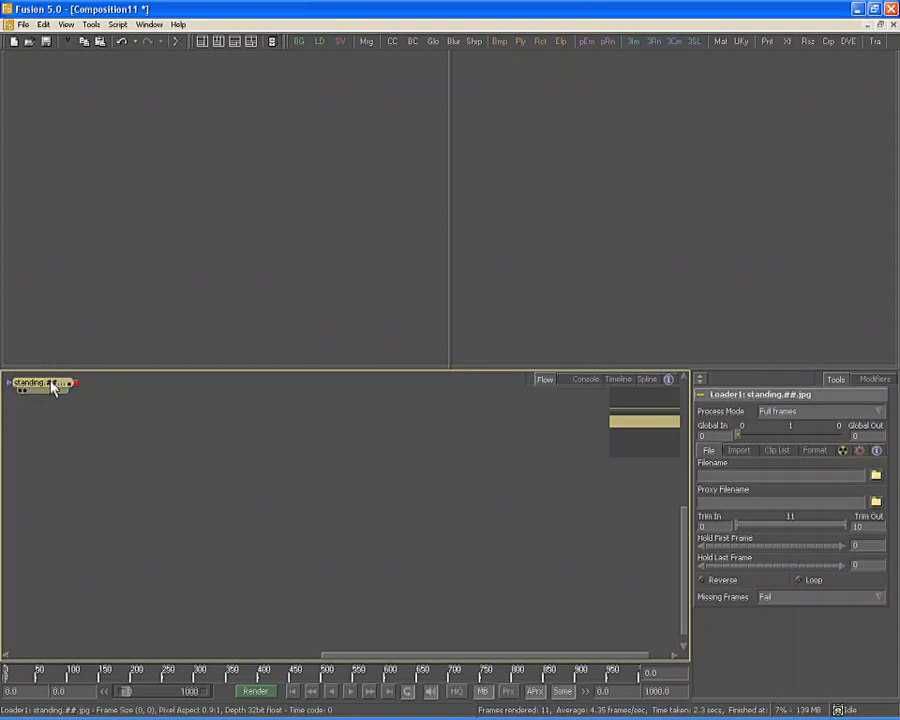
pyautogui.moveTo(52, 382); pyautogui.dragTo(122, 226)
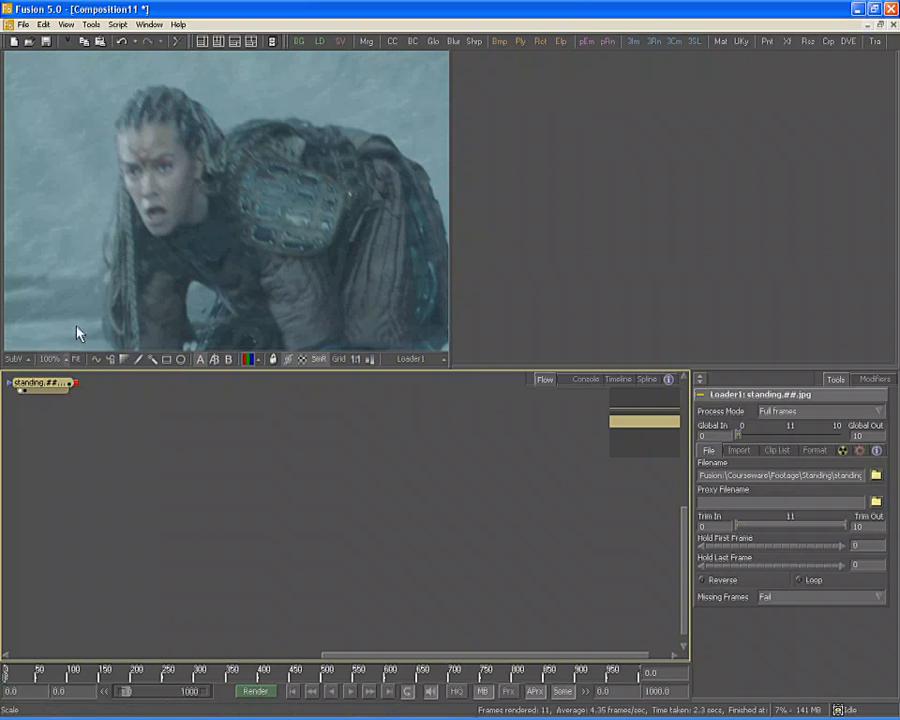
# Set the composition's global end time to frame 10.
pyautogui.moveTo(27, 661); pyautogui.dragTo(28, 672)
pyautogui.click(632, 691)
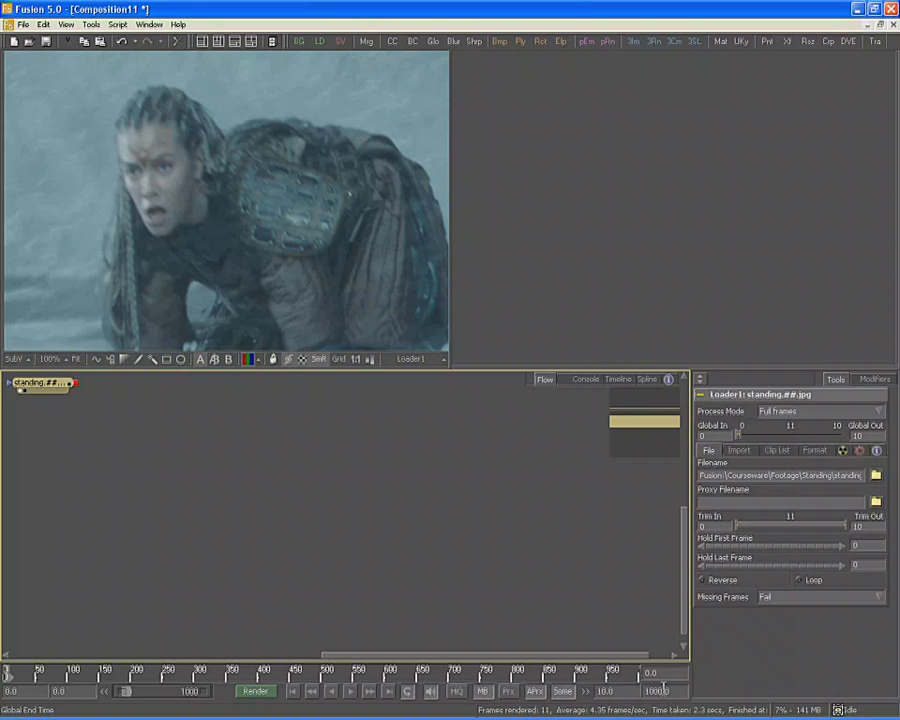
pyautogui.write('10')
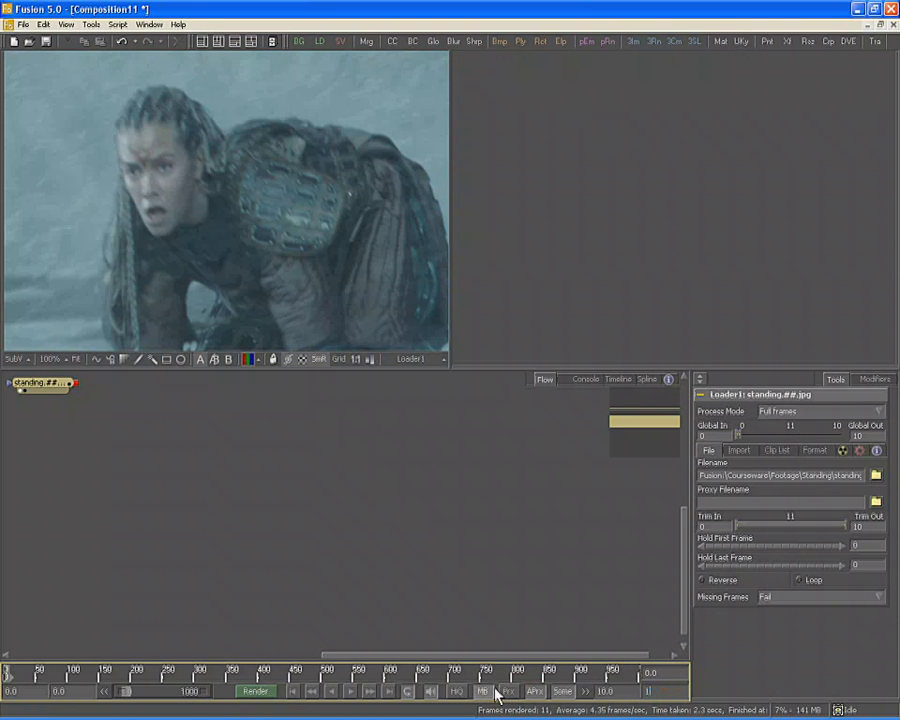
pyautogui.press('Return')
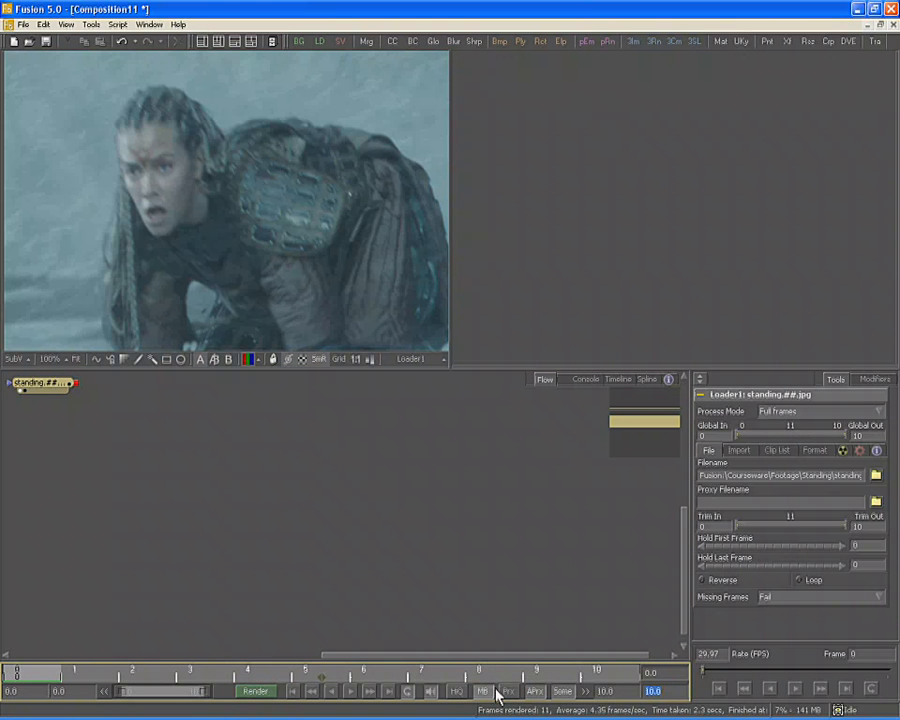
# Play the clip through to check the motion, and return to frame 0.
pyautogui.click(352, 691)
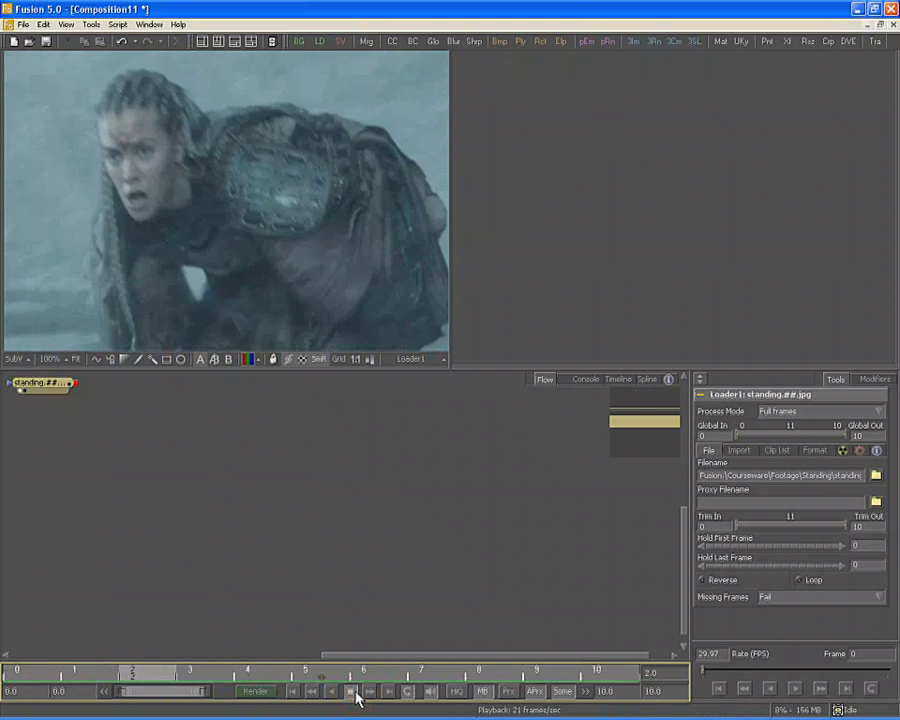
pyautogui.click(354, 691)
pyautogui.moveTo(158, 672); pyautogui.dragTo(22, 673)
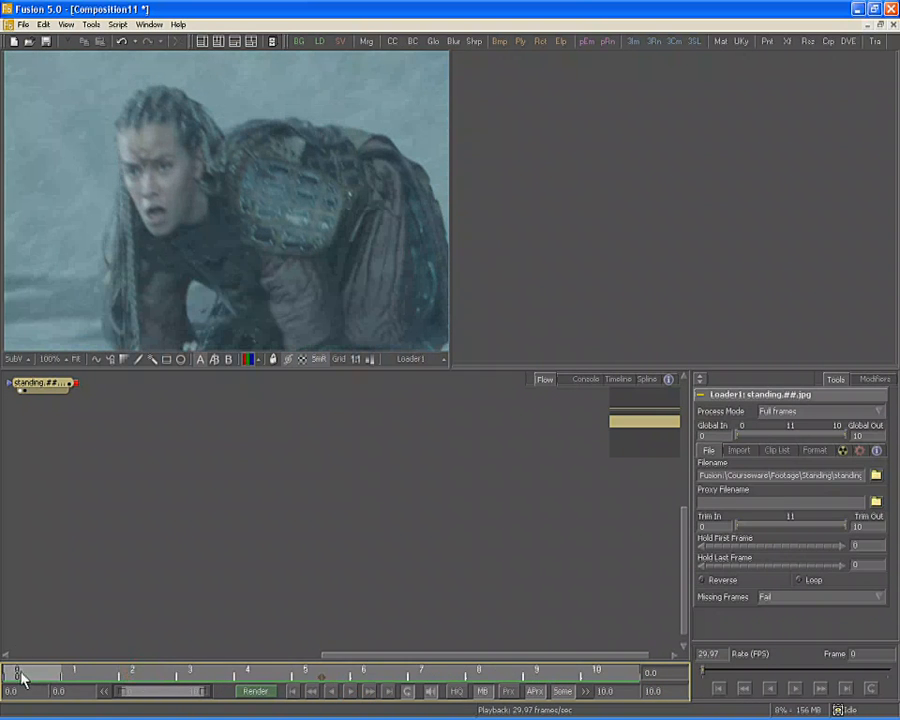
# Apply a Brightness/Contrast tool to the loaded footage with contrast at about 0.549 and gain at about 0.922.
pyautogui.hotkey('ctrl', 'f')
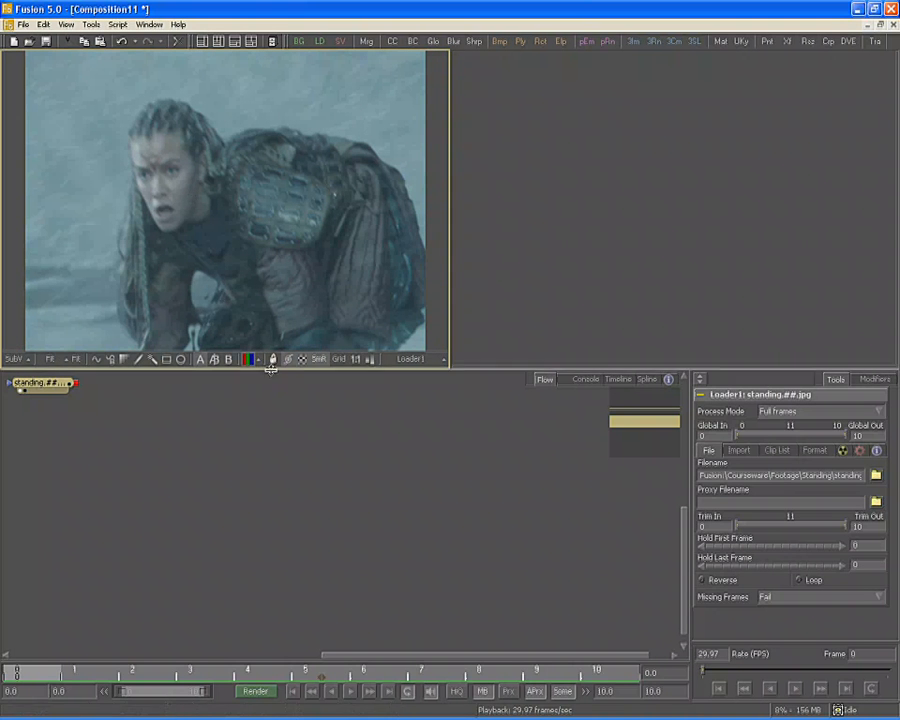
pyautogui.moveTo(264, 369); pyautogui.dragTo(311, 473)
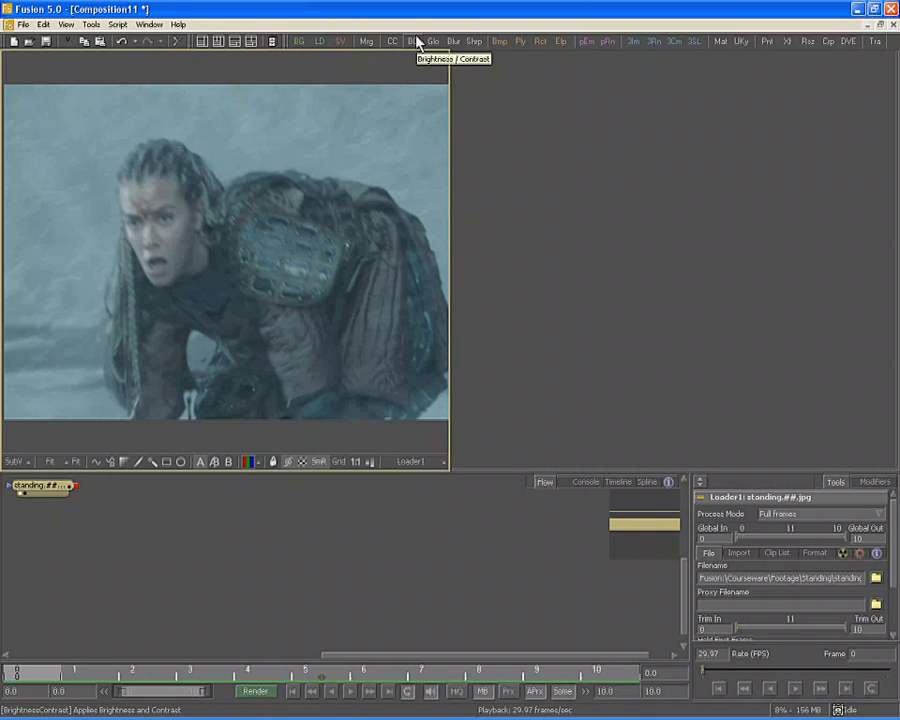
pyautogui.moveTo(418, 43); pyautogui.dragTo(210, 255)
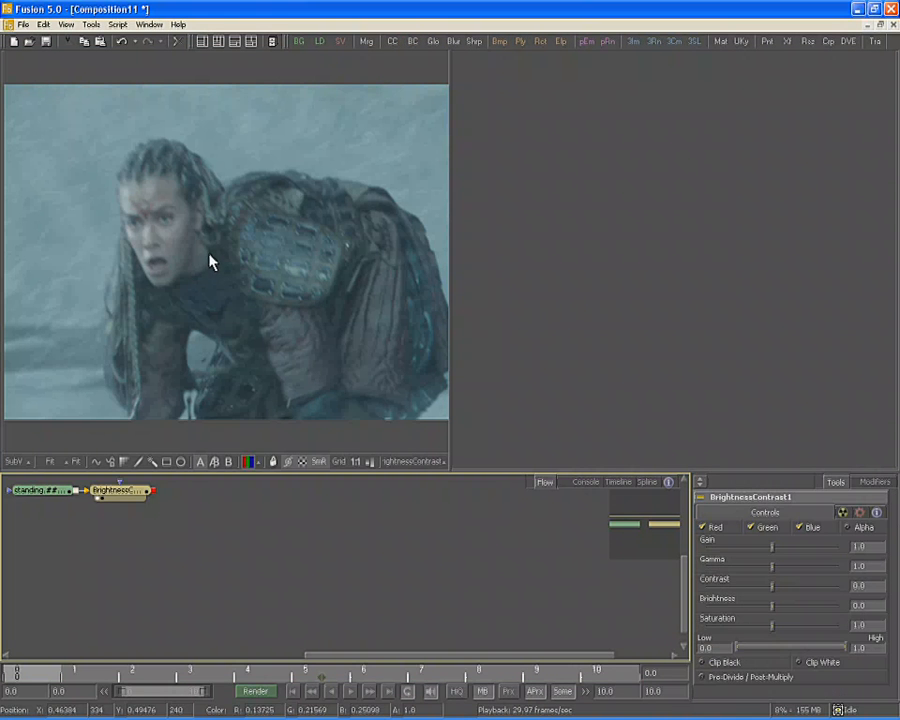
pyautogui.moveTo(116, 493); pyautogui.dragTo(190, 498)
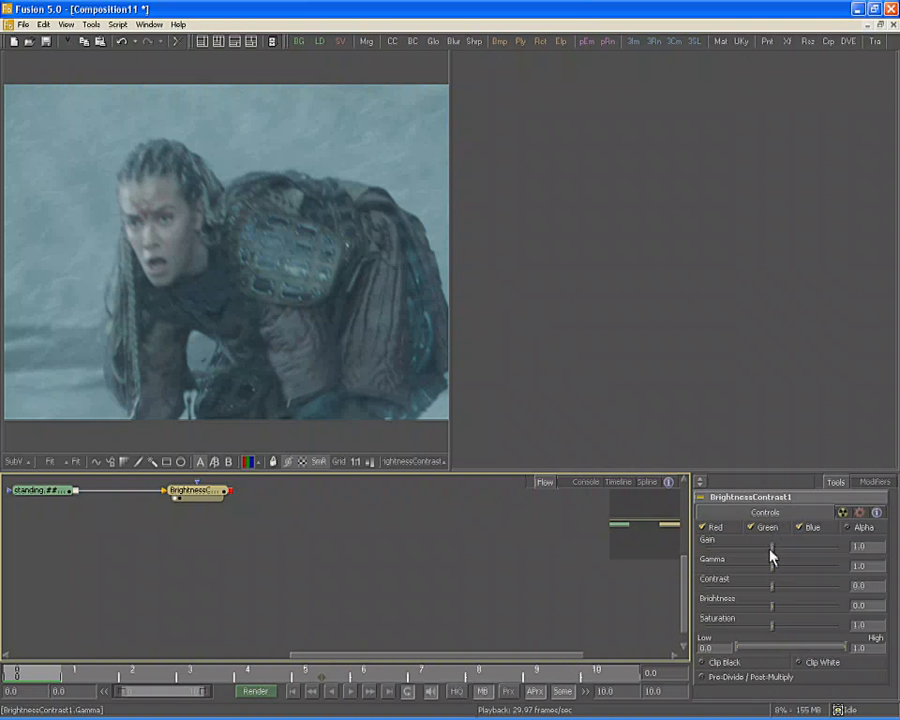
pyautogui.moveTo(771, 586); pyautogui.dragTo(806, 589)
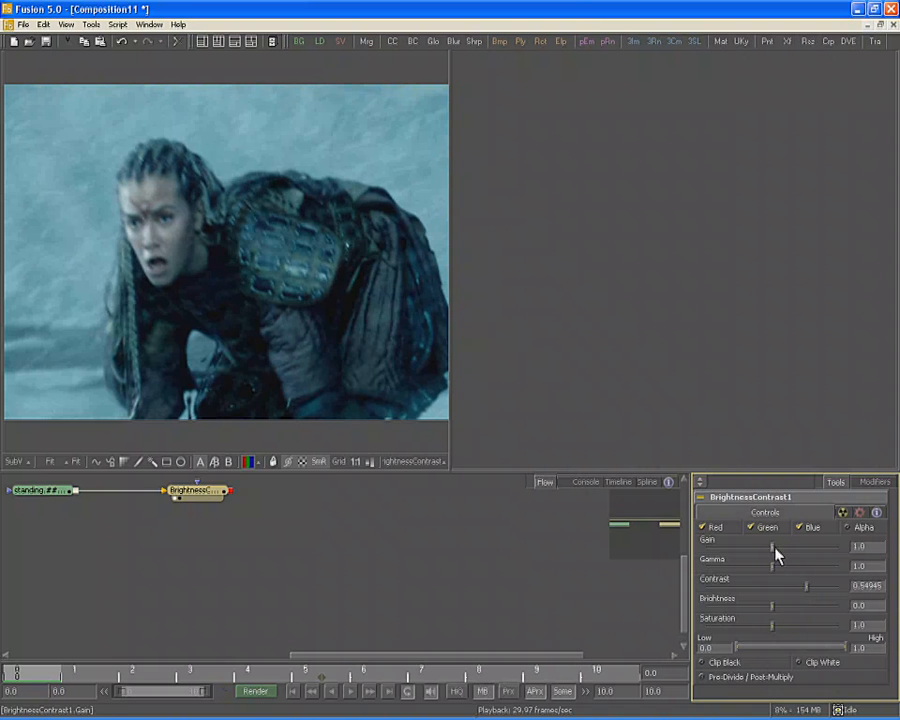
pyautogui.moveTo(775, 551); pyautogui.dragTo(766, 546)
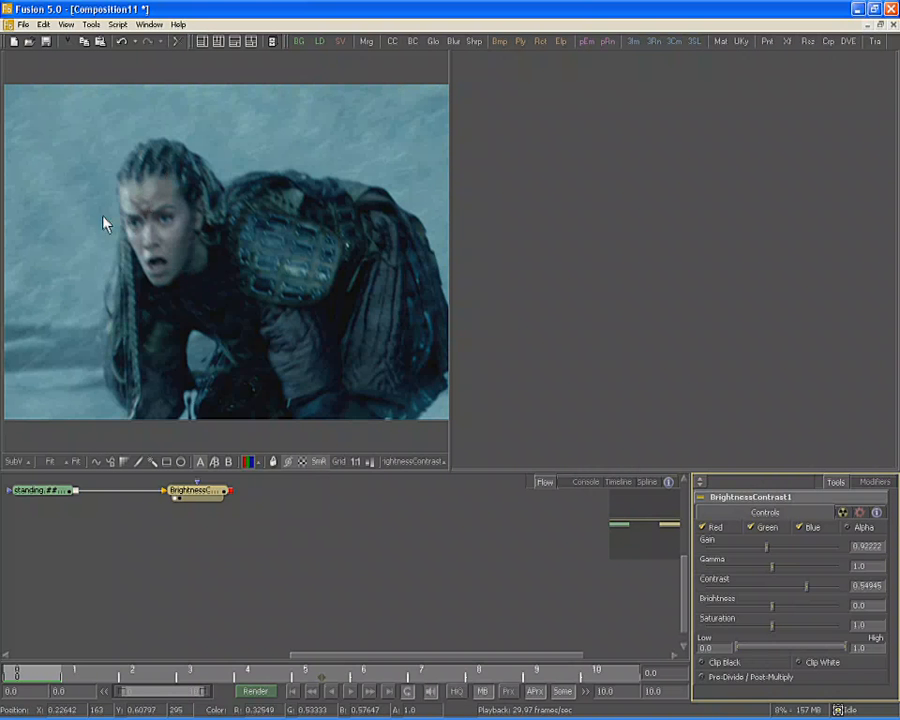
# Add a polygon mask to the Brightness/Contrast tool and display its drawing tools with Normal-size icons and text labels beneath them.
pyautogui.click(99, 461)
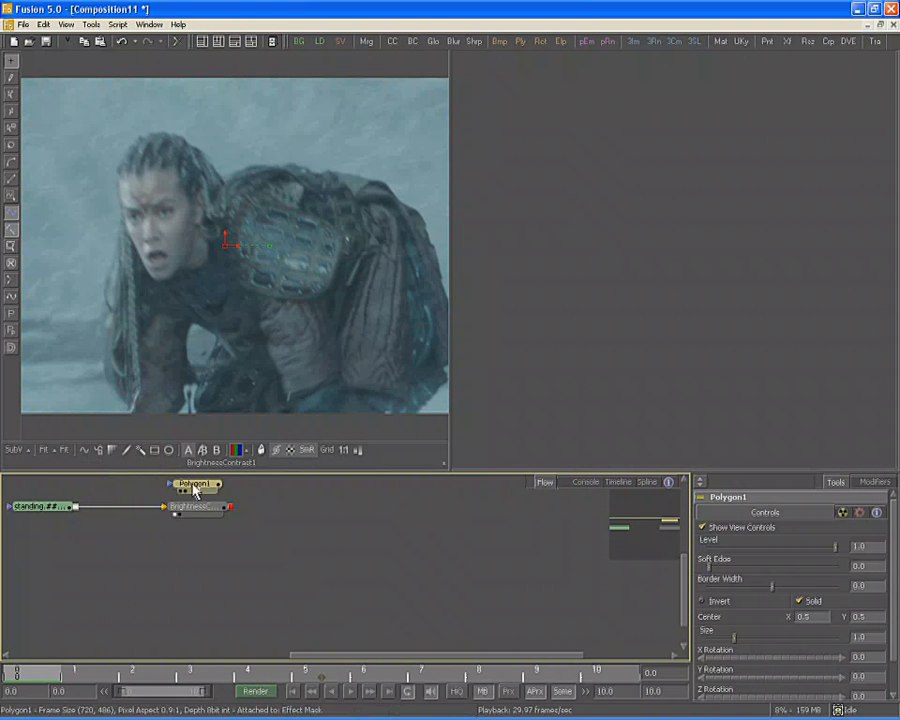
pyautogui.moveTo(196, 490)
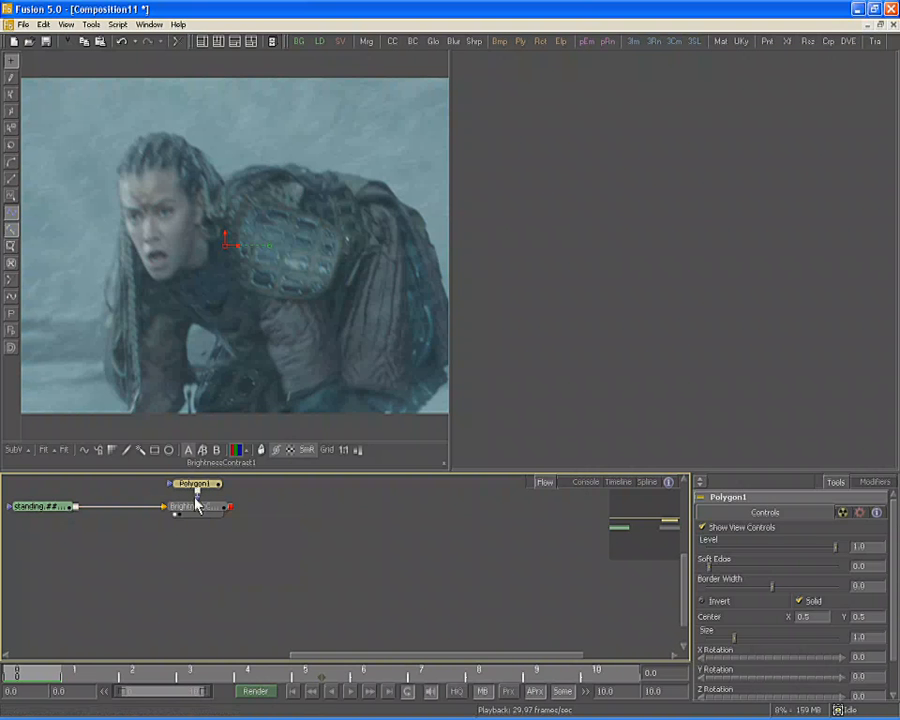
pyautogui.rightClick(10, 404)
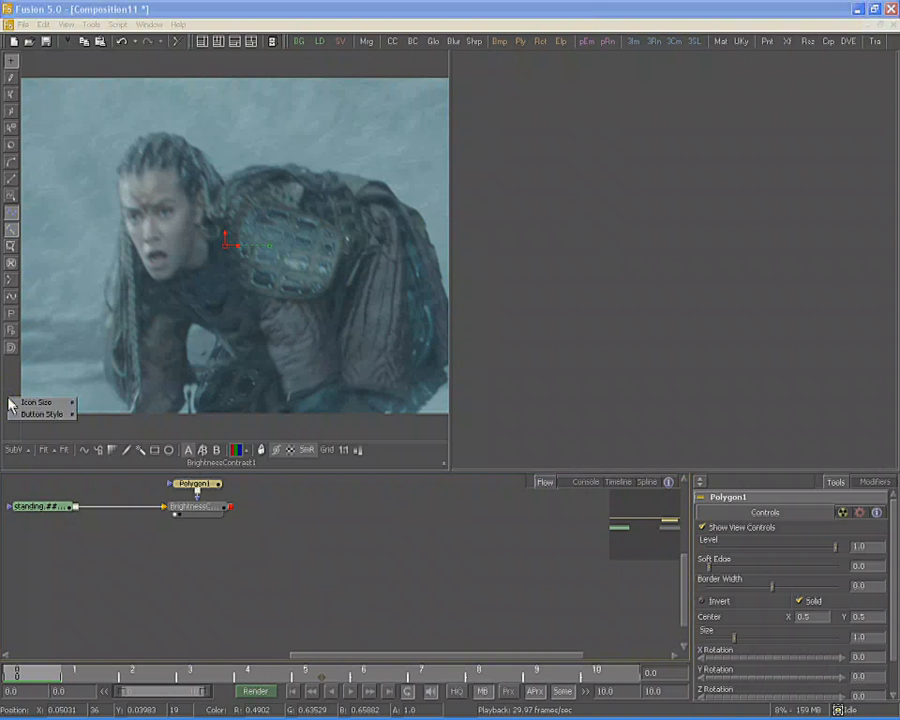
pyautogui.moveTo(50, 402)
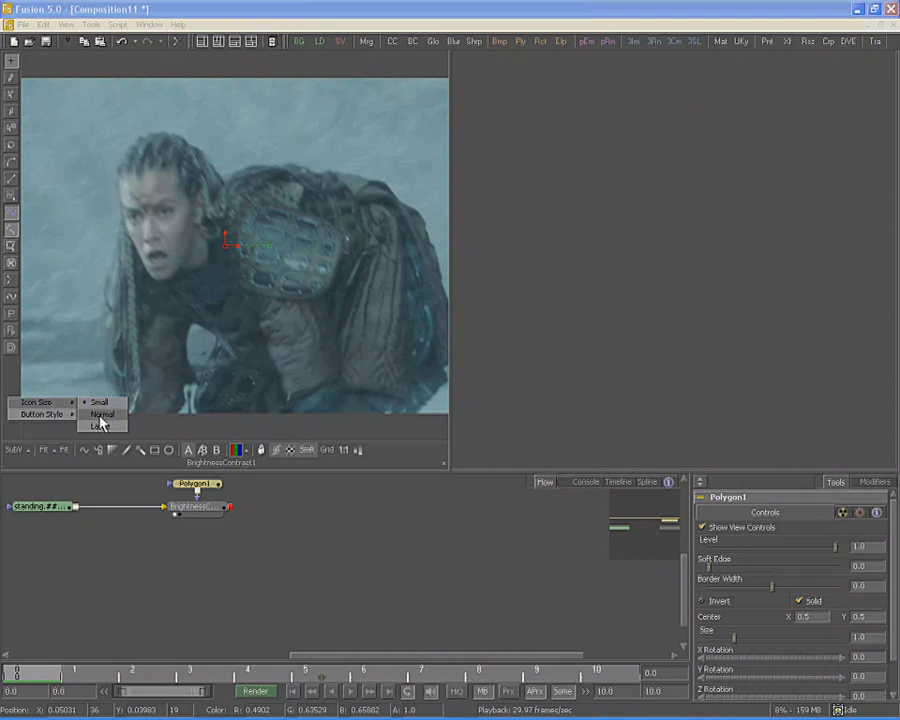
pyautogui.click(101, 422)
pyautogui.rightClick(12, 436)
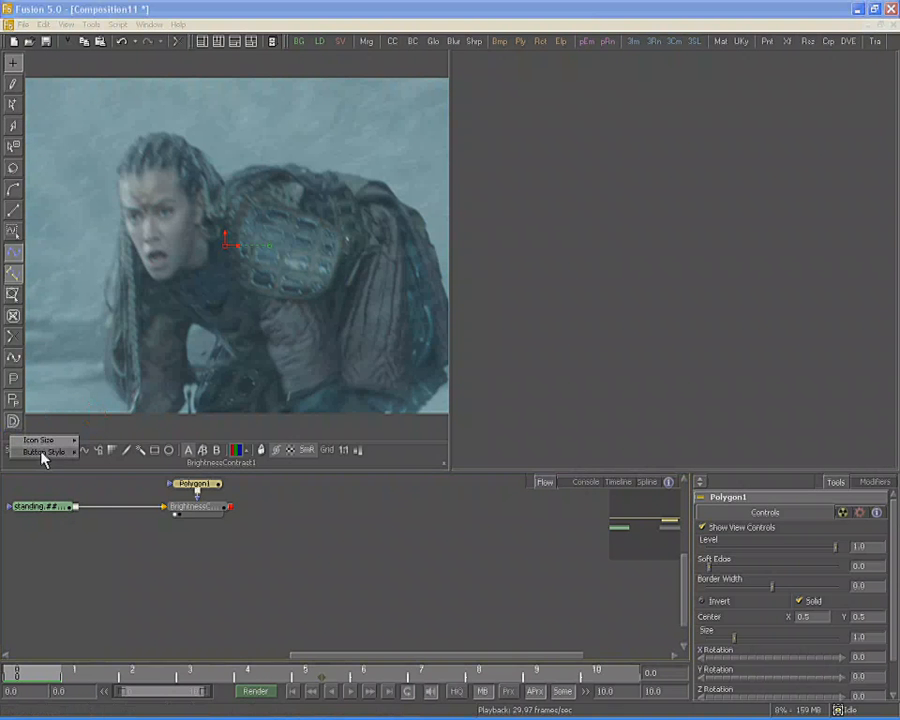
pyautogui.moveTo(44, 454)
pyautogui.click(120, 463)
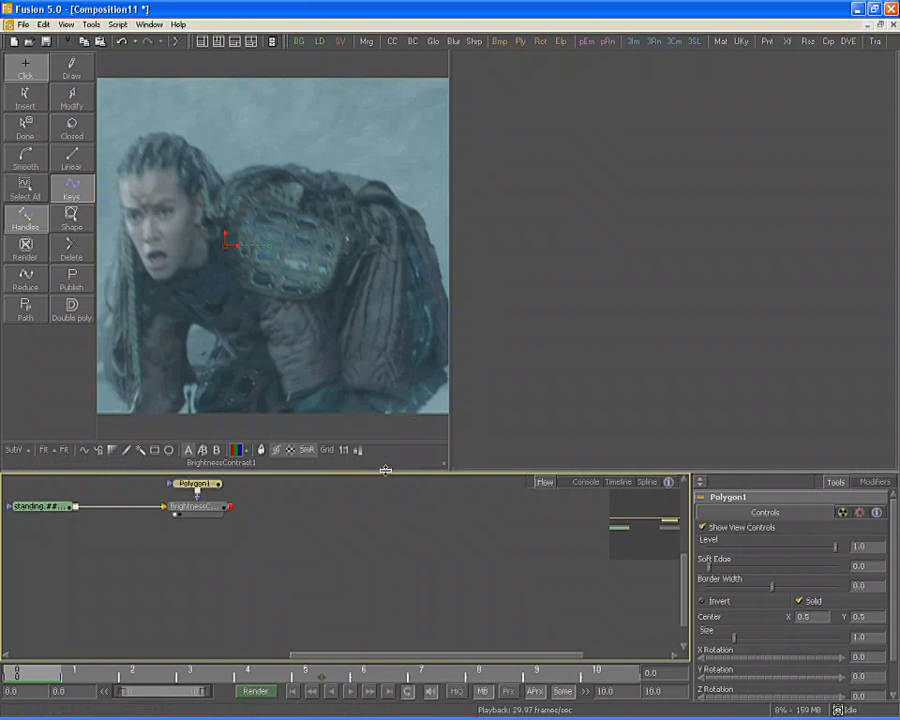
# Draw a closed polygon mask around the woman's face, from the forehead down the cheek to the chin and back up.
pyautogui.moveTo(386, 471); pyautogui.dragTo(404, 541)
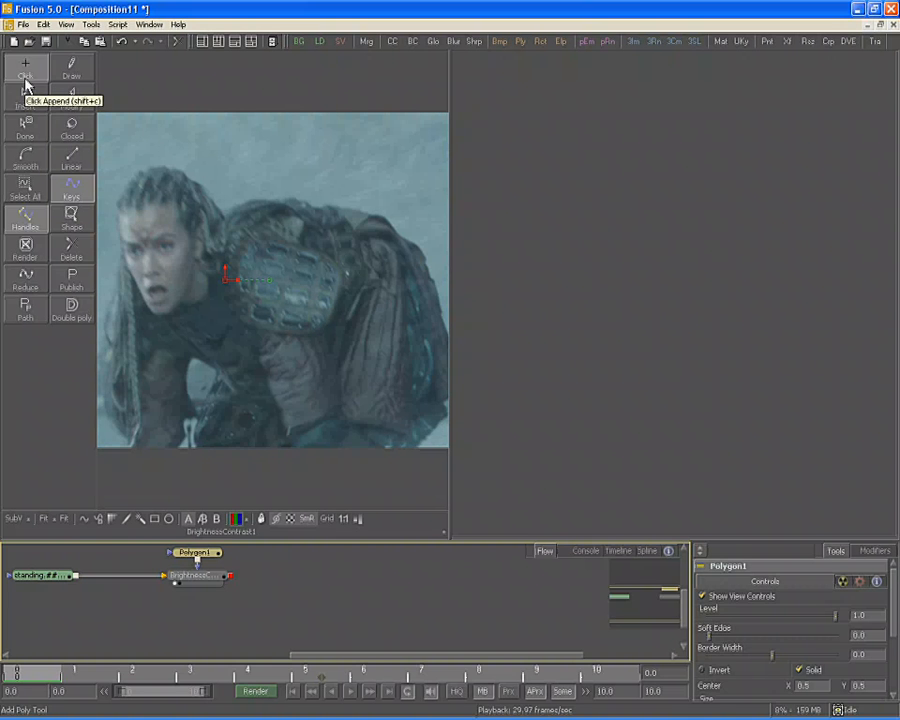
pyautogui.click(119, 210)
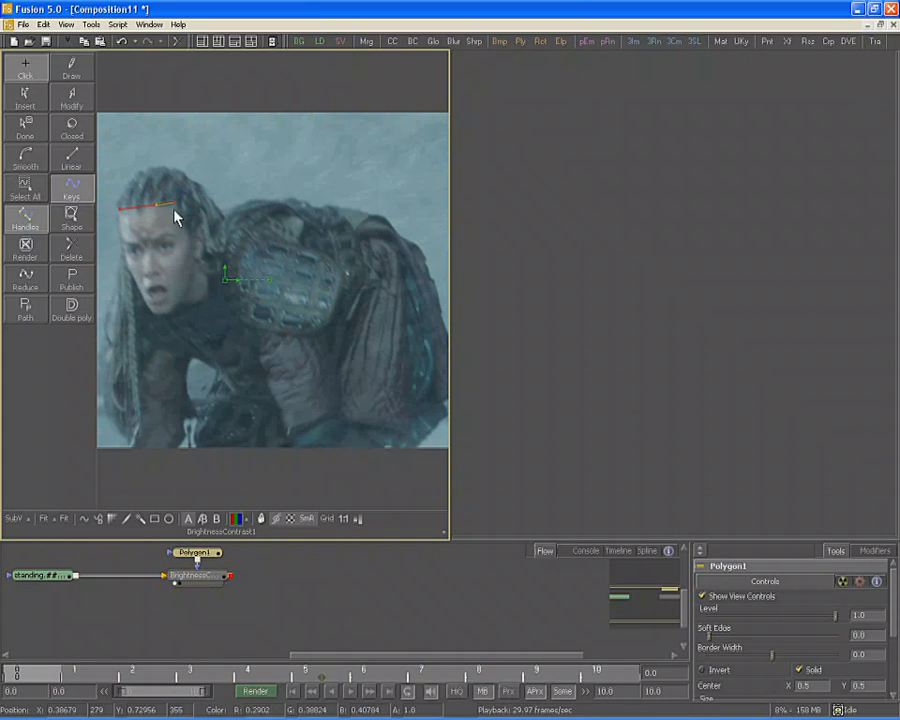
pyautogui.click(176, 204)
pyautogui.click(193, 243)
pyautogui.click(165, 316)
pyautogui.click(152, 311)
pyautogui.click(127, 267)
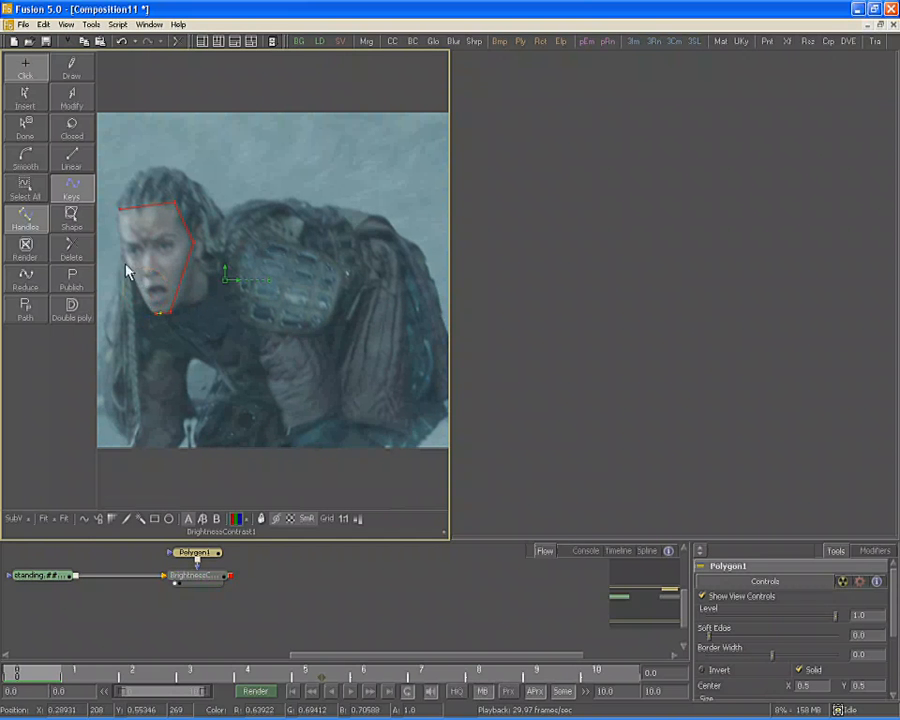
pyautogui.click(119, 209)
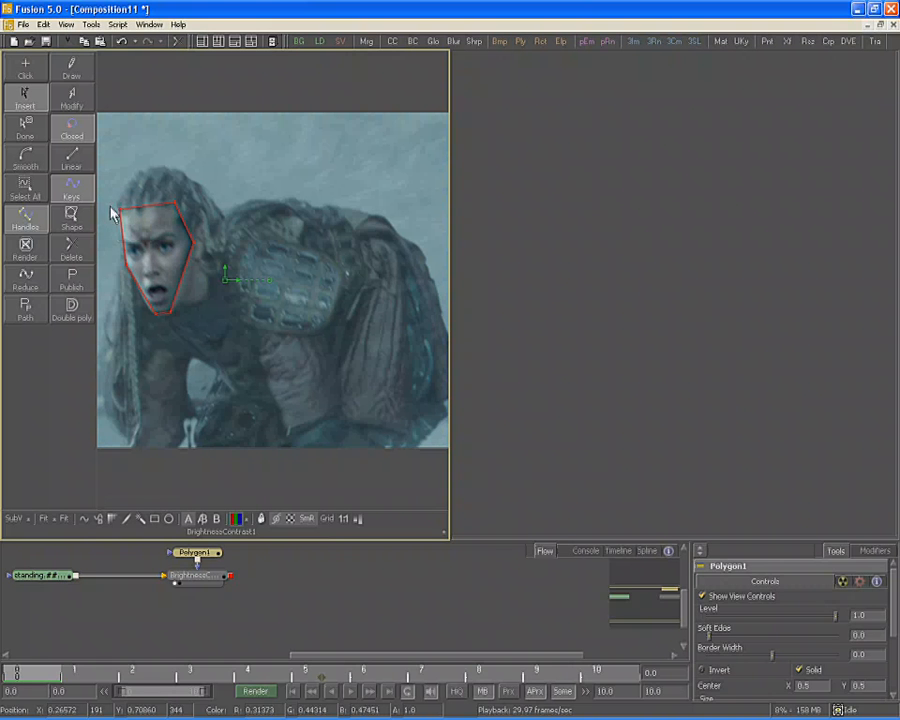
# Insert an extra mask point on the edge between cheek and chin, pull it out to the jawline, and undo the stray edit after it.
pyautogui.click(30, 112)
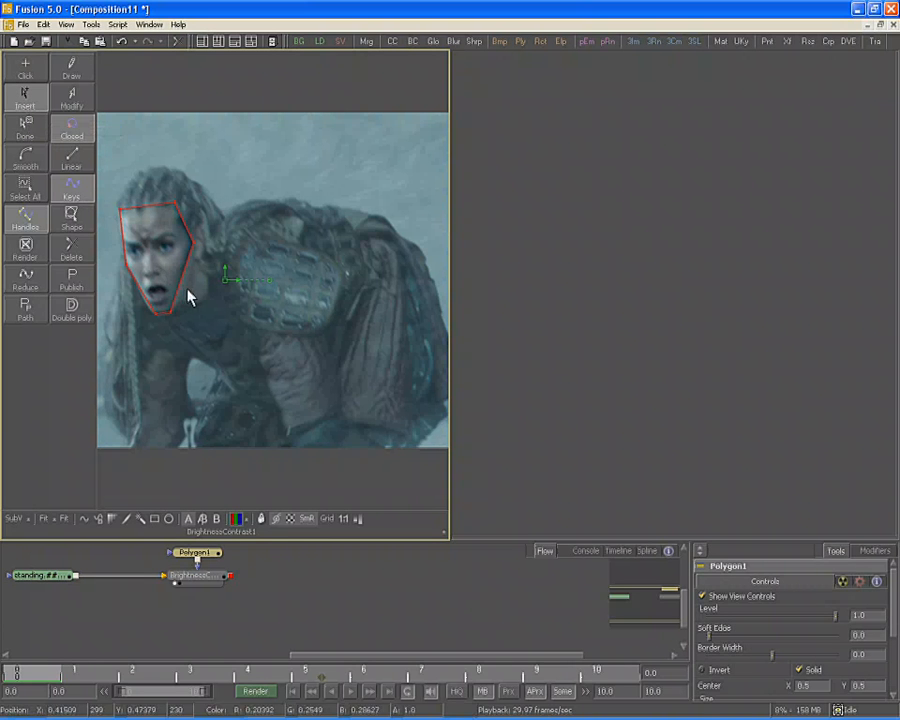
pyautogui.moveTo(170, 313); pyautogui.dragTo(185, 285)
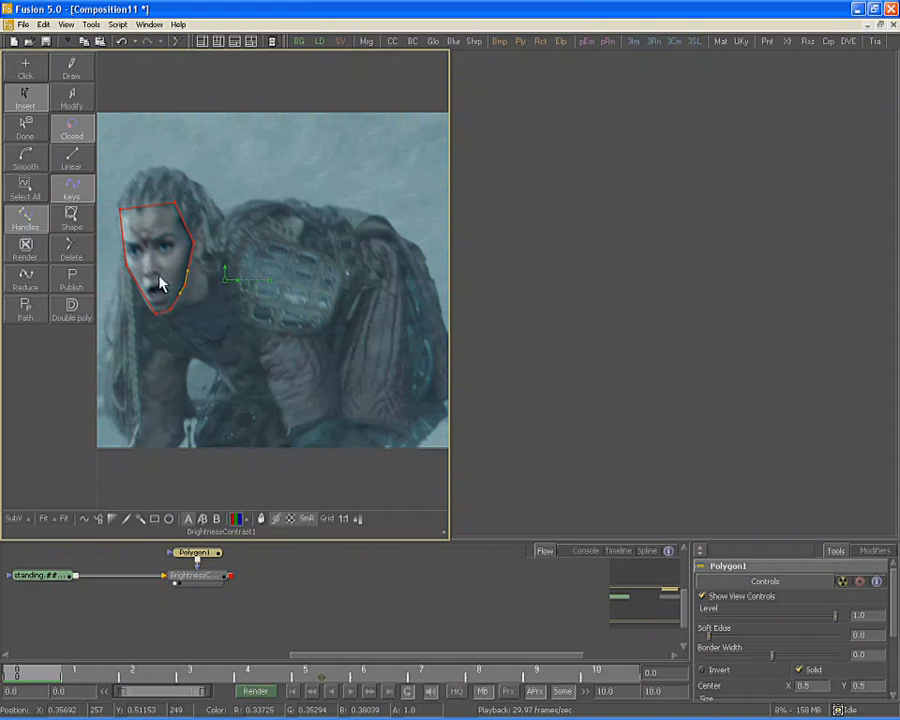
pyautogui.moveTo(169, 258); pyautogui.dragTo(362, 277)
pyautogui.hotkey('ctrl', 'z')
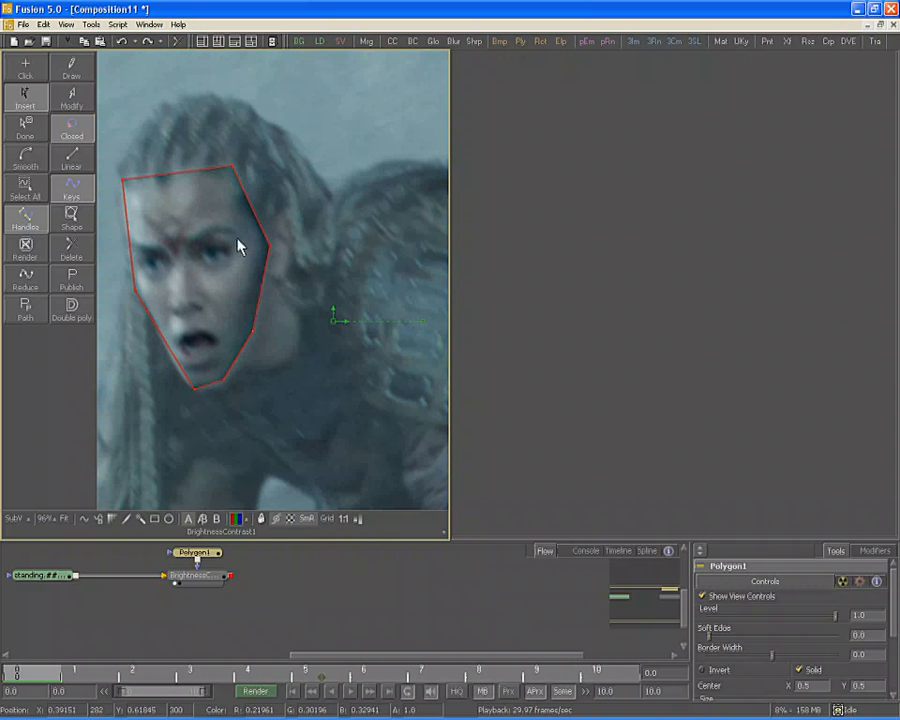
# Smooth the mask point beside the eye and the jawline point below it so that side of the face is curved.
pyautogui.moveTo(238, 234); pyautogui.dragTo(304, 272)
pyautogui.click(265, 273)
pyautogui.click(17, 164)
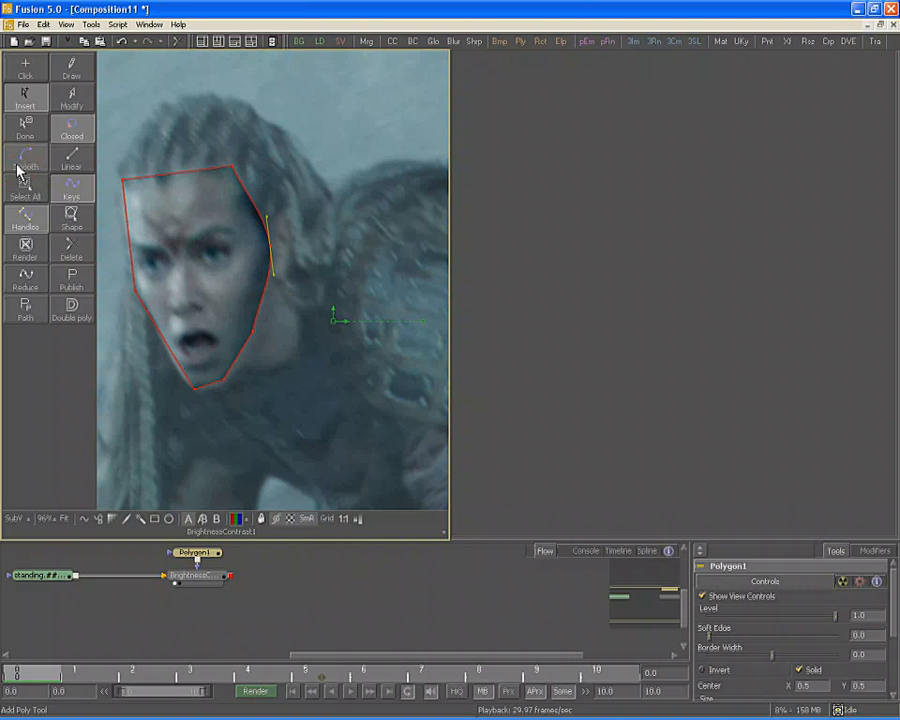
pyautogui.moveTo(234, 311); pyautogui.dragTo(280, 356)
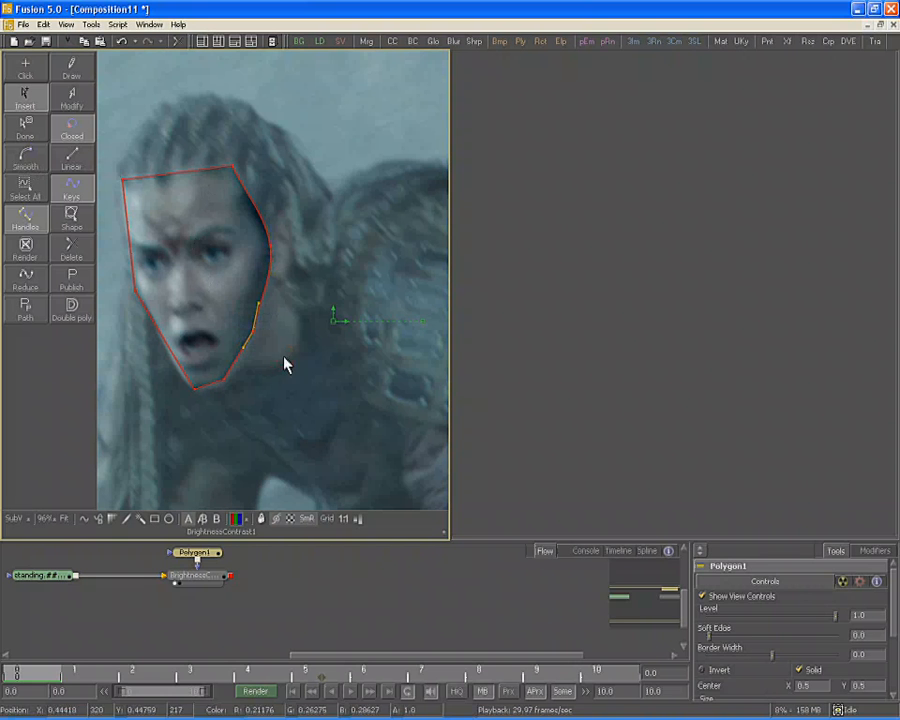
pyautogui.click(20, 165)
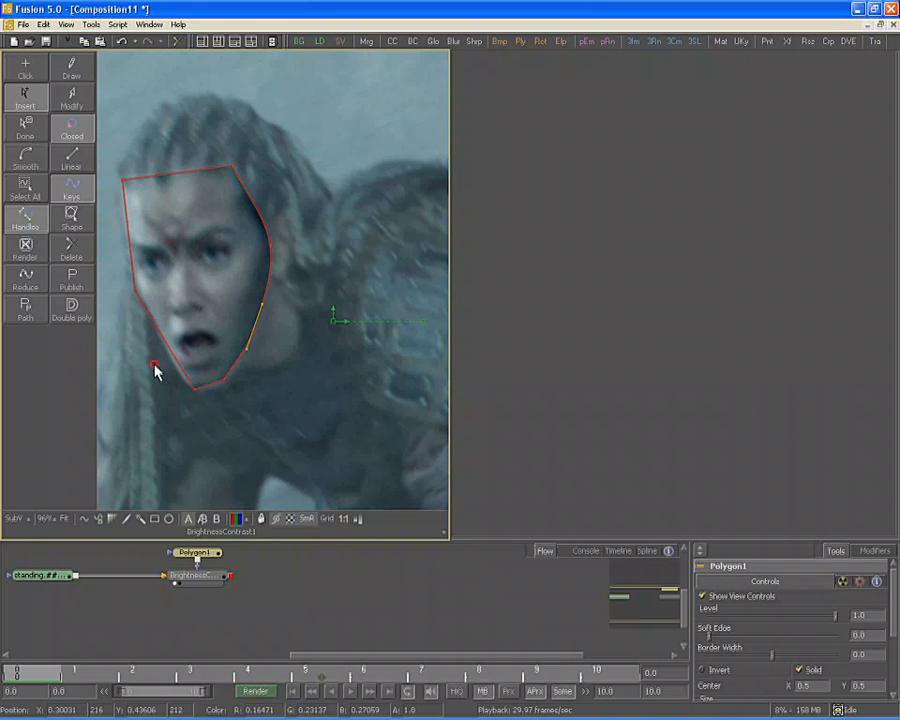
# Smooth the two mask points under the chin and adjust them to follow the chin's contour.
pyautogui.moveTo(154, 362); pyautogui.dragTo(268, 412)
pyautogui.click(14, 163)
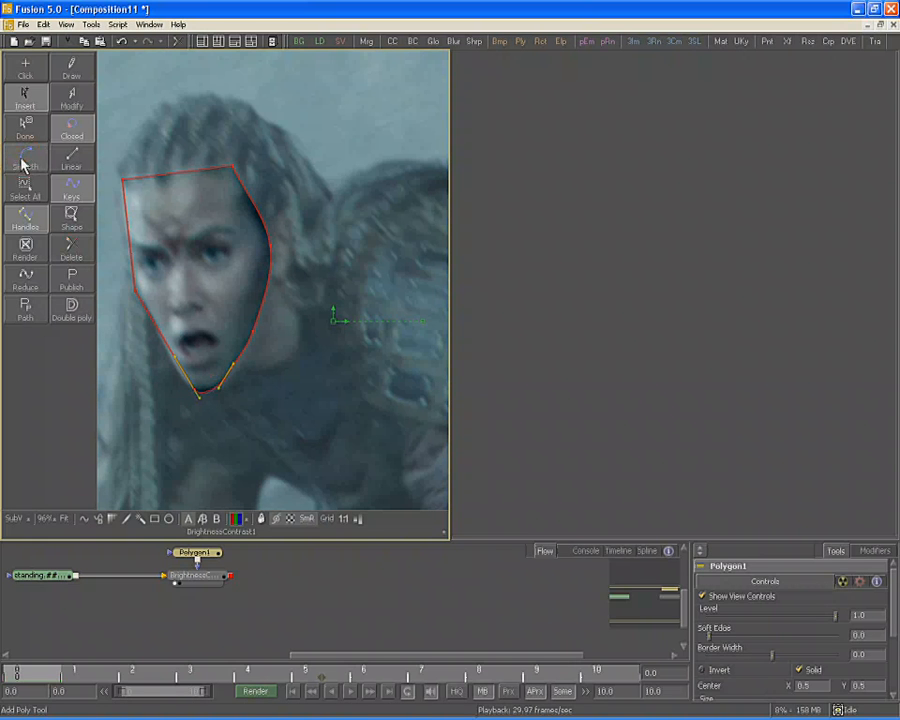
pyautogui.moveTo(194, 388)
pyautogui.mouseDown()
pyautogui.moveTo(180, 393)
pyautogui.moveTo(189, 382)
pyautogui.mouseUp()
pyautogui.click(218, 386)
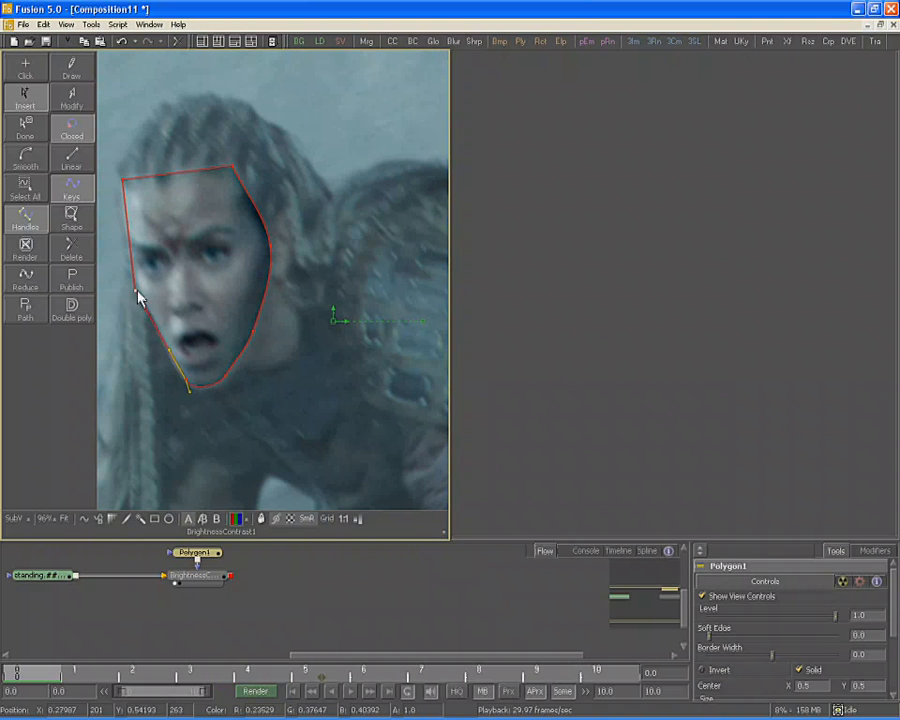
# Fine-tune the mask point on the far cheek to follow the face edge, and expand Polygon1's keyframe track in the timeline.
pyautogui.moveTo(135, 290); pyautogui.dragTo(131, 278)
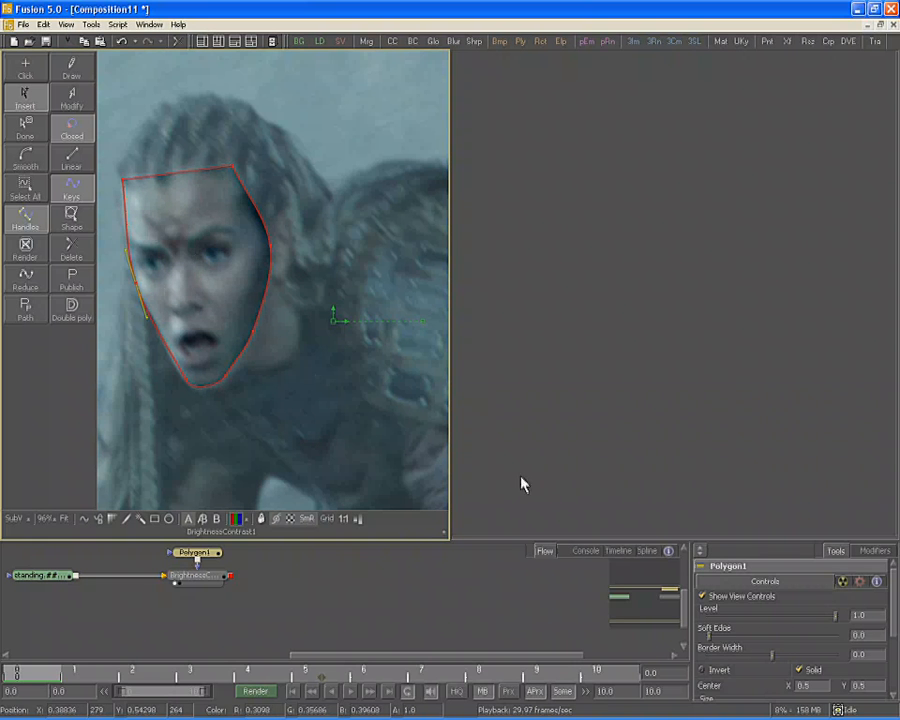
pyautogui.click(618, 551)
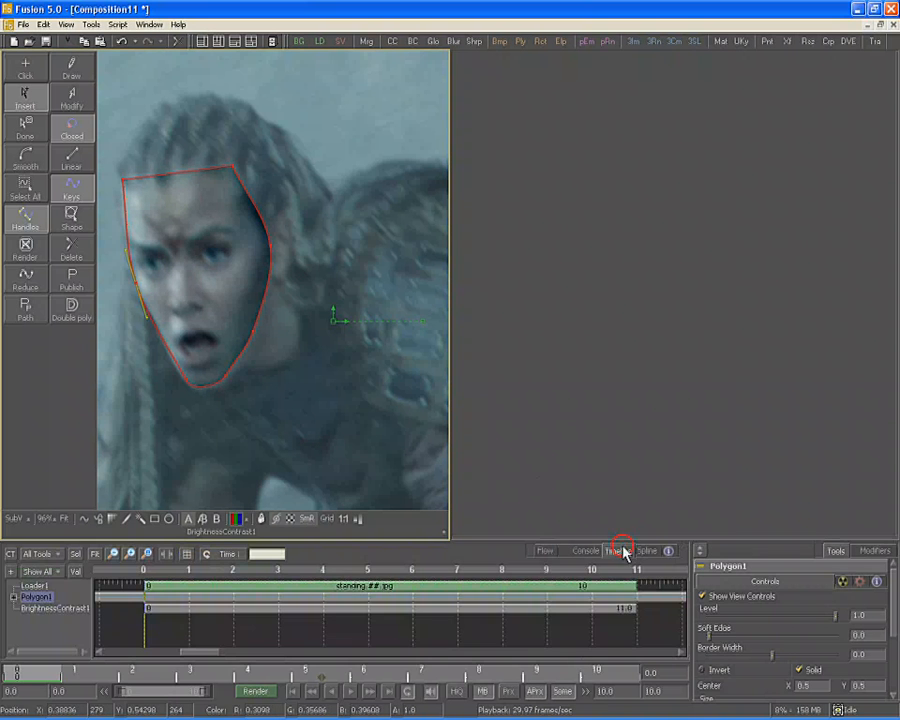
pyautogui.click(13, 596)
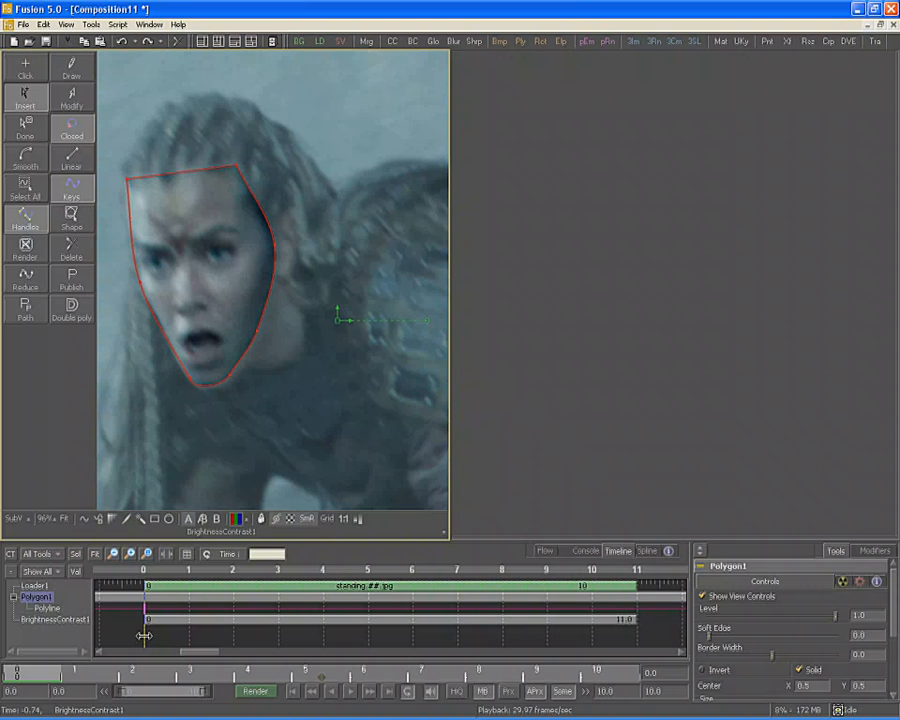
# At frame 10, select all mask points and move the whole mask over the woman's face.
pyautogui.moveTo(144, 635); pyautogui.dragTo(577, 639)
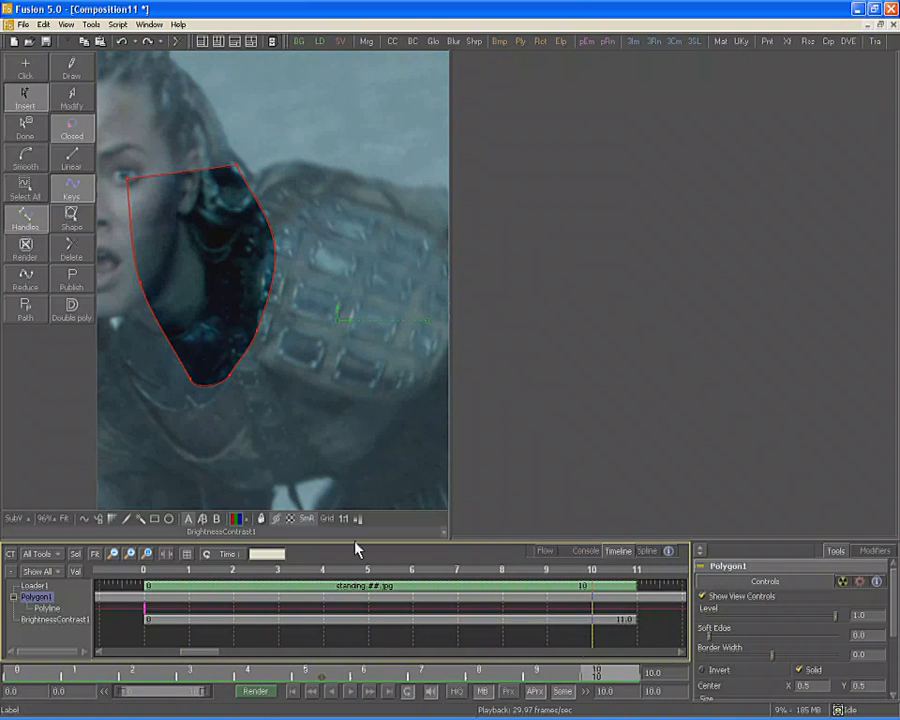
pyautogui.moveTo(176, 283); pyautogui.dragTo(311, 350)
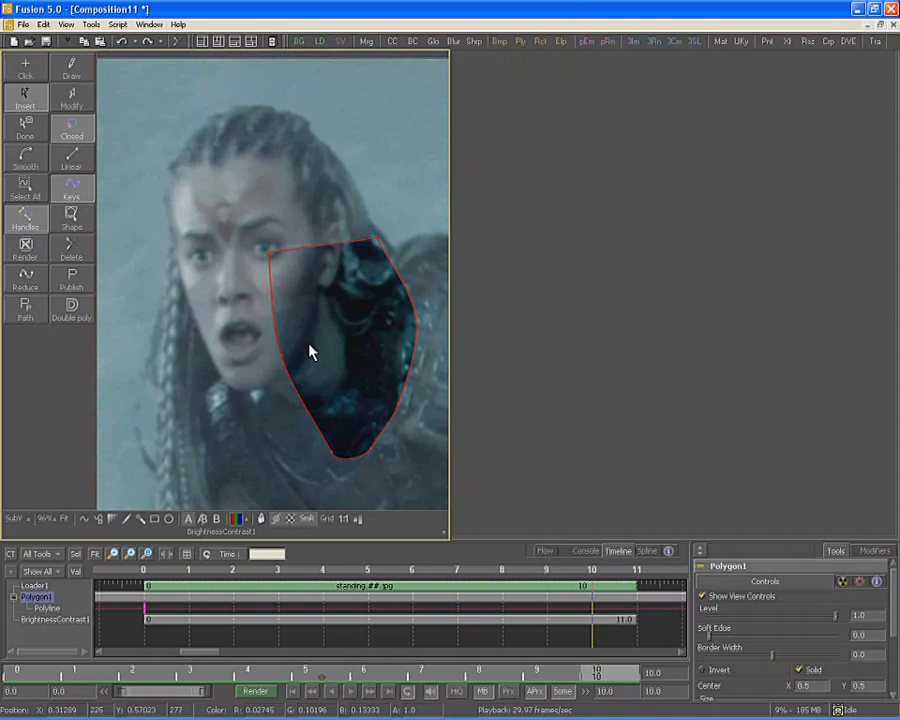
pyautogui.moveTo(244, 190); pyautogui.dragTo(426, 486)
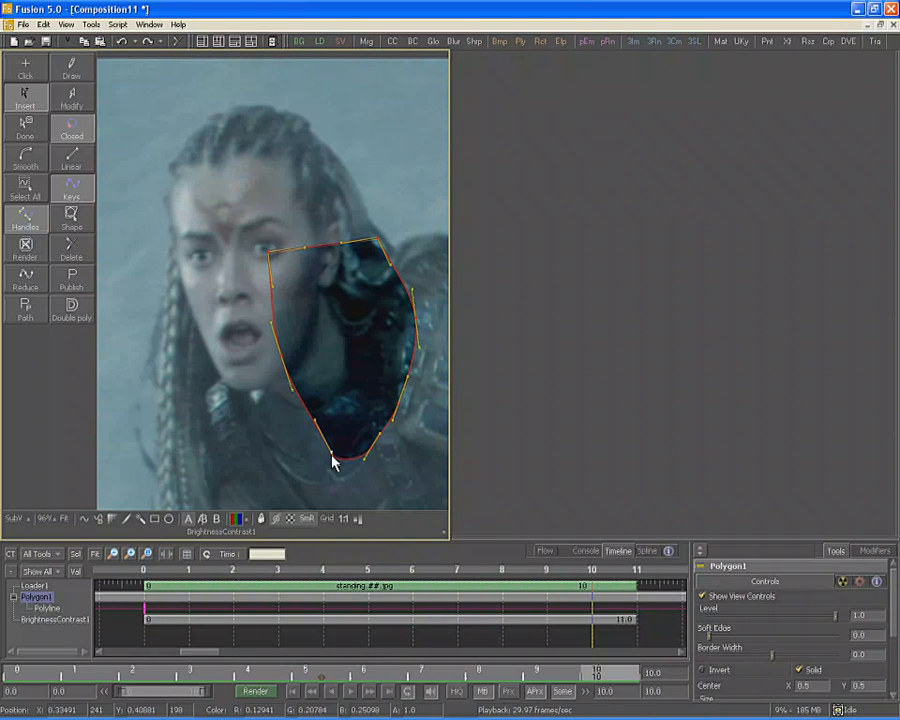
pyautogui.moveTo(333, 458); pyautogui.dragTo(231, 388)
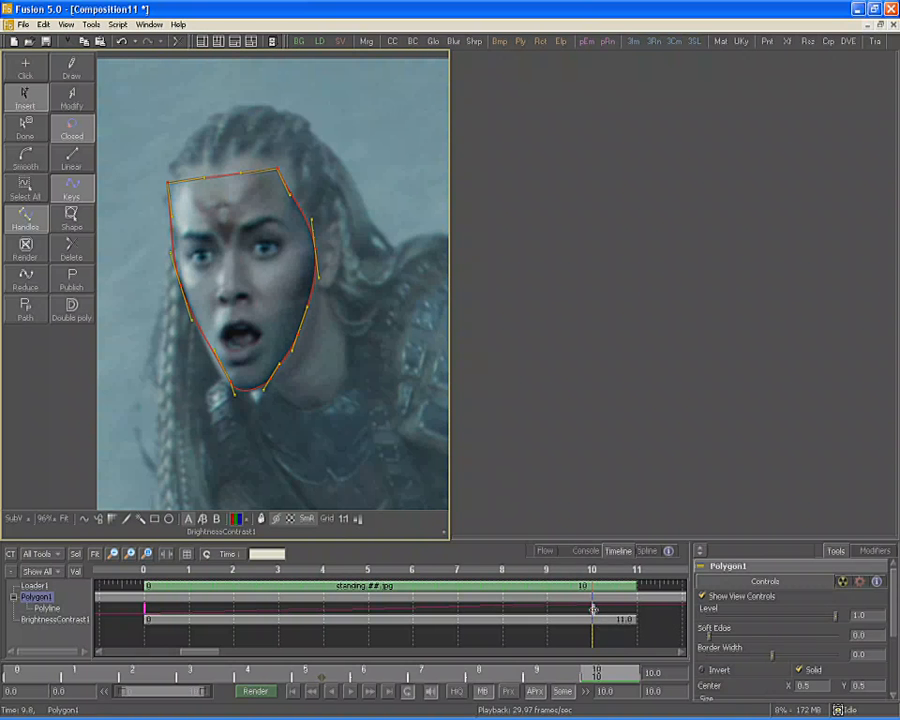
# Adjust the individual mask points at frame 10 to fit the forehead corners, cheeks, jawline and chin.
pyautogui.click(208, 213)
pyautogui.moveTo(168, 184); pyautogui.dragTo(178, 168)
pyautogui.moveTo(277, 169); pyautogui.dragTo(286, 158)
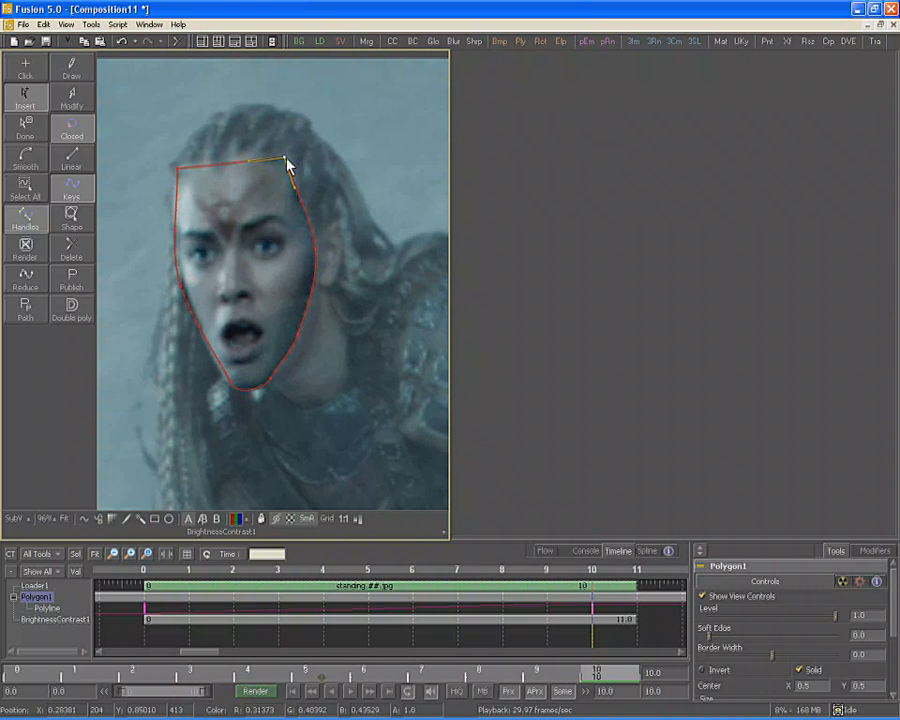
pyautogui.click(316, 247)
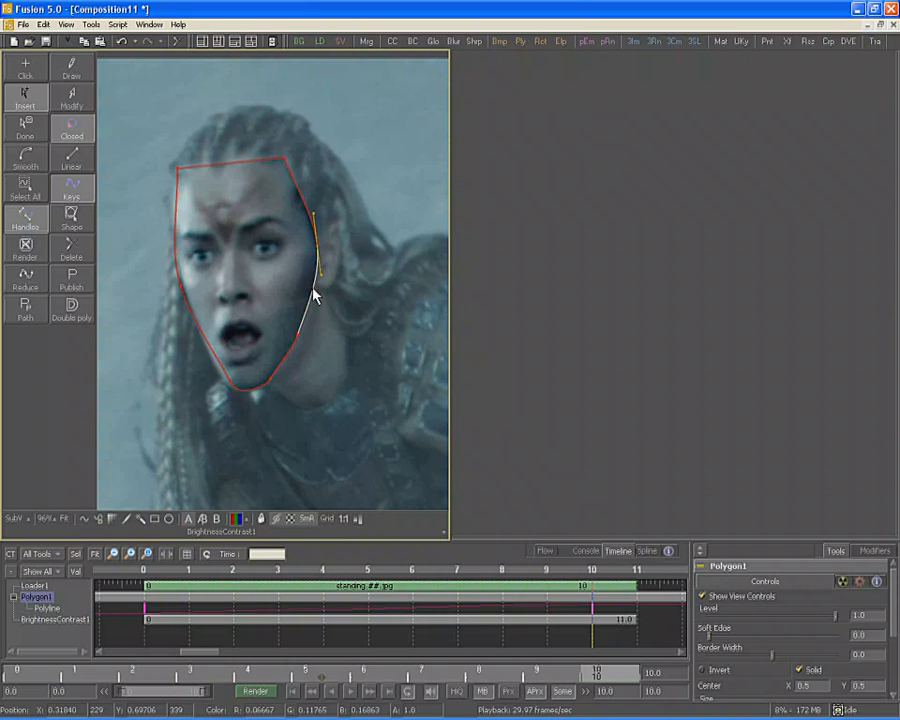
pyautogui.click(296, 345)
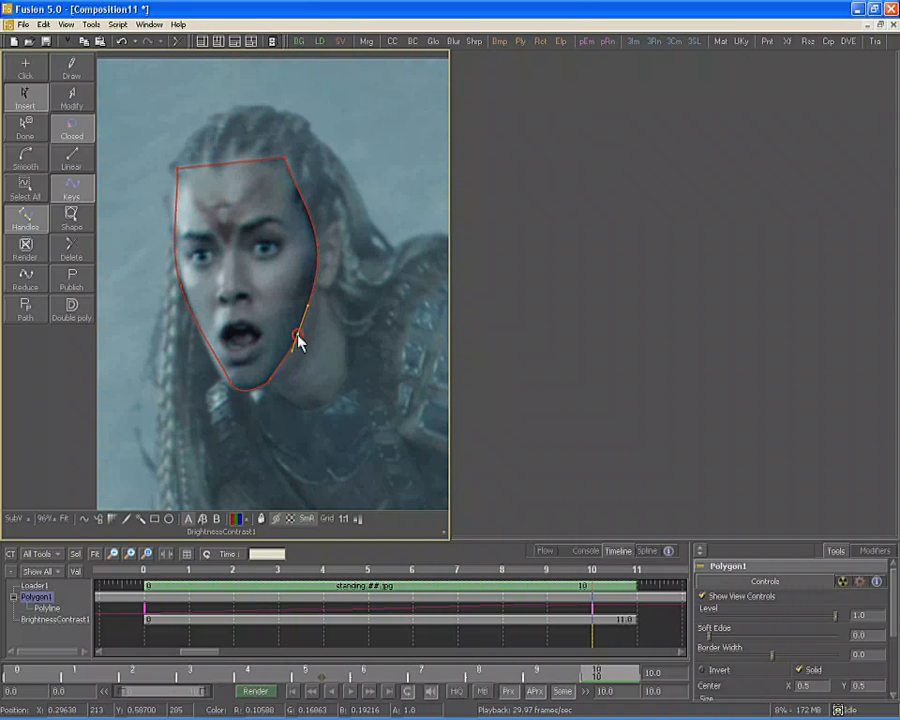
pyautogui.click(221, 383)
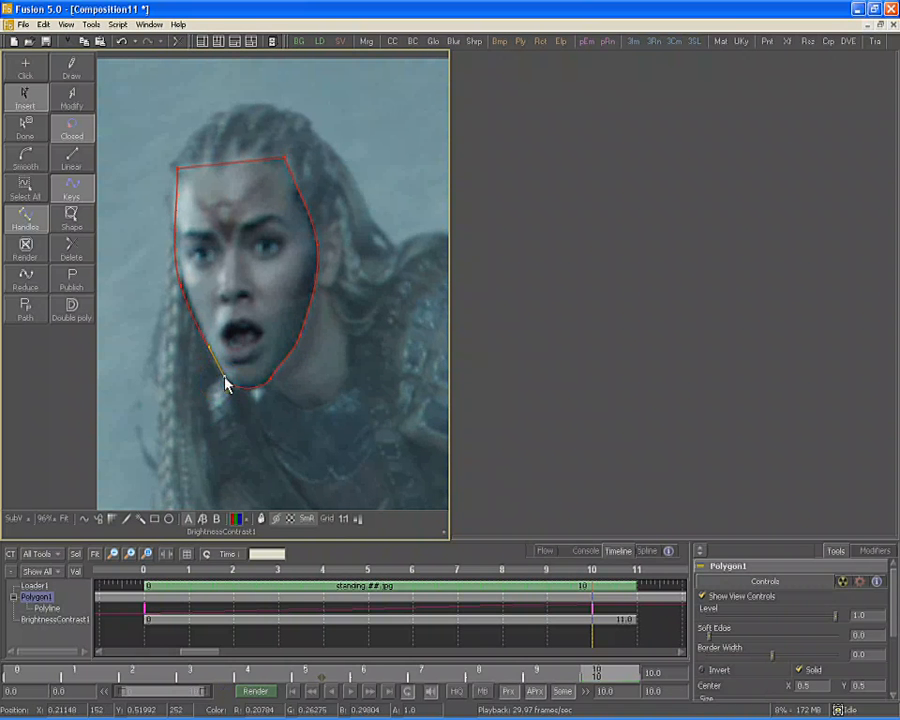
pyautogui.click(182, 282)
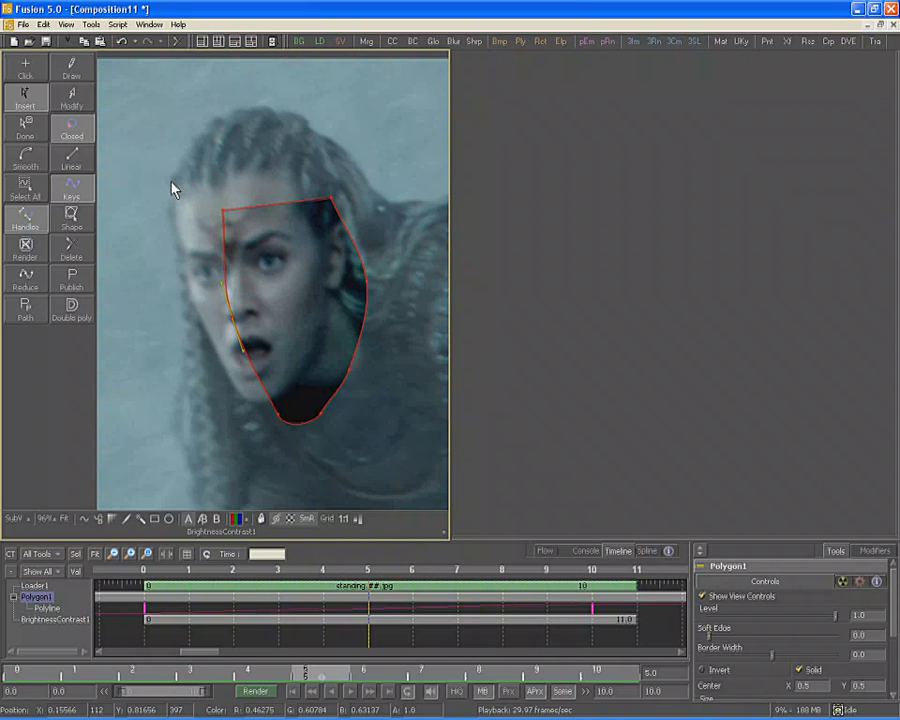
# At frame 5, select all mask points and move the whole mask back onto the face.
pyautogui.moveTo(199, 177); pyautogui.dragTo(409, 473)
pyautogui.moveTo(222, 211); pyautogui.dragTo(181, 190)
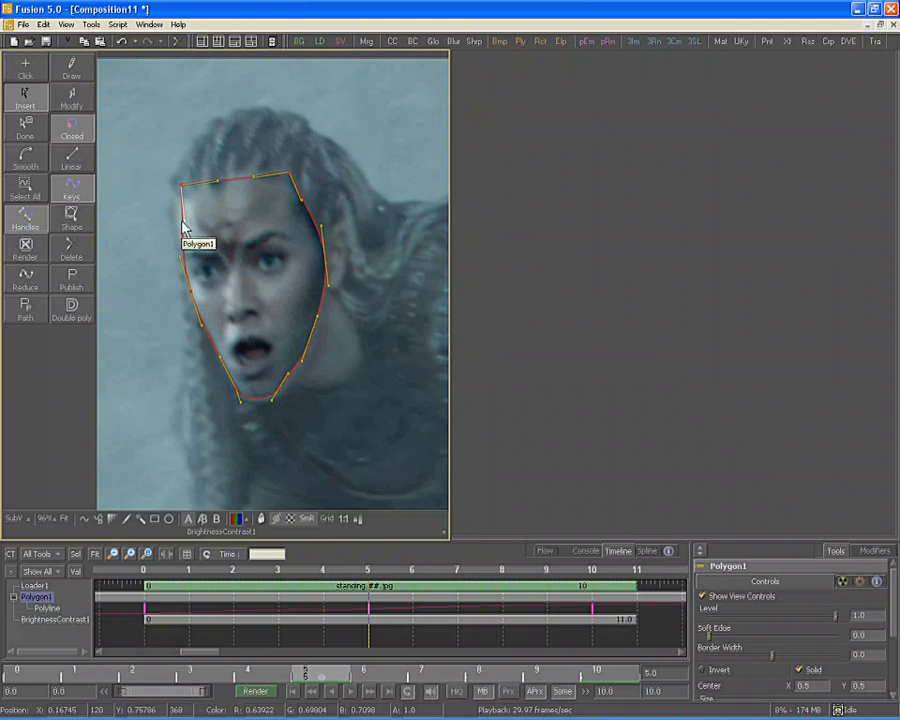
# Step frame by frame between frames 0 and 5 to examine how the mask follows the face.
pyautogui.press('[')
pyautogui.press('[')
pyautogui.press('[')
pyautogui.press('[')
pyautogui.press('[')
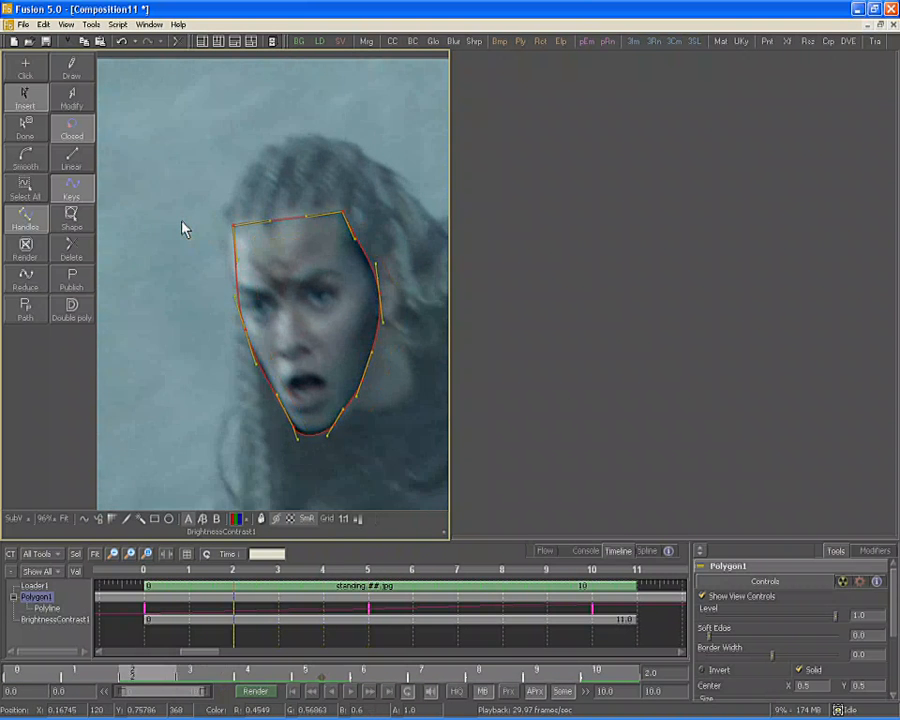
pyautogui.press(']')
pyautogui.press(']')
pyautogui.press(']')
pyautogui.press(']')
pyautogui.press(']')
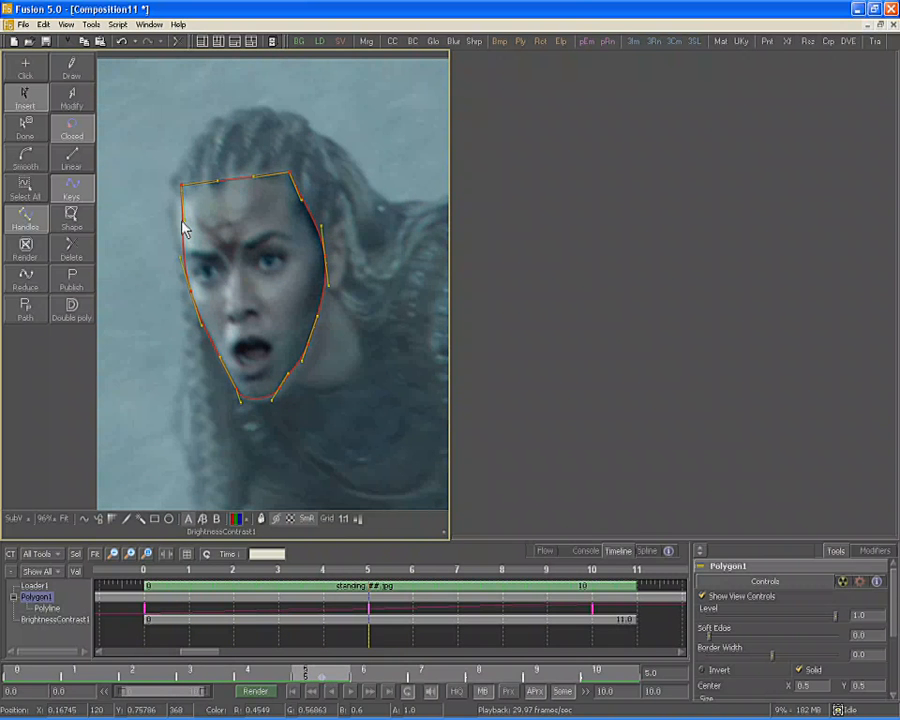
# At frame 8, shift the whole mask sideways onto the face, and play the footage to check the tracking.
pyautogui.press(']')
pyautogui.press(']')
pyautogui.press(']')
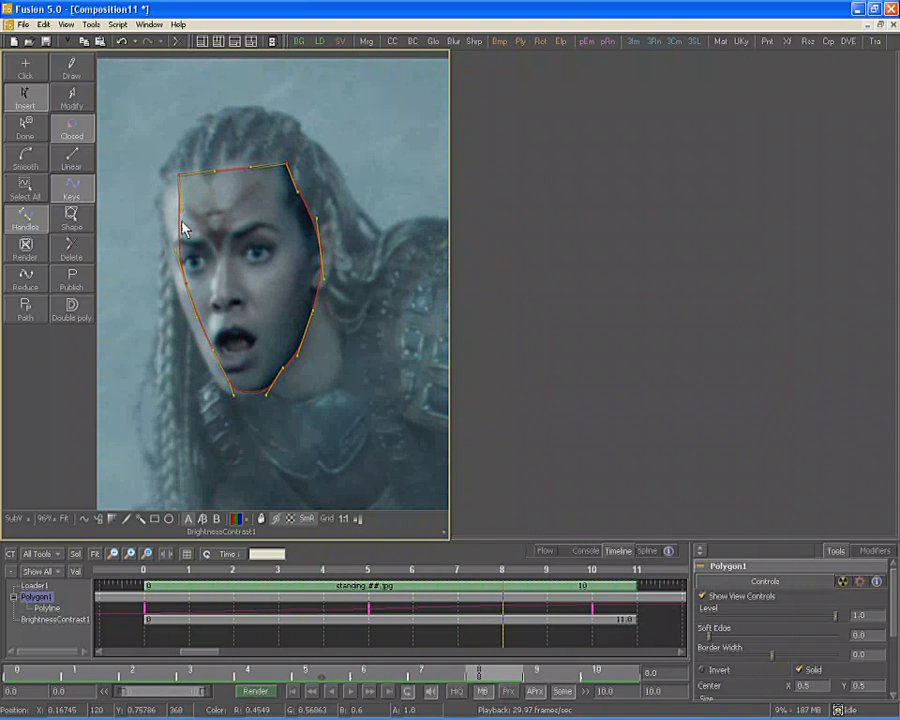
pyautogui.press(']')
pyautogui.press('[')
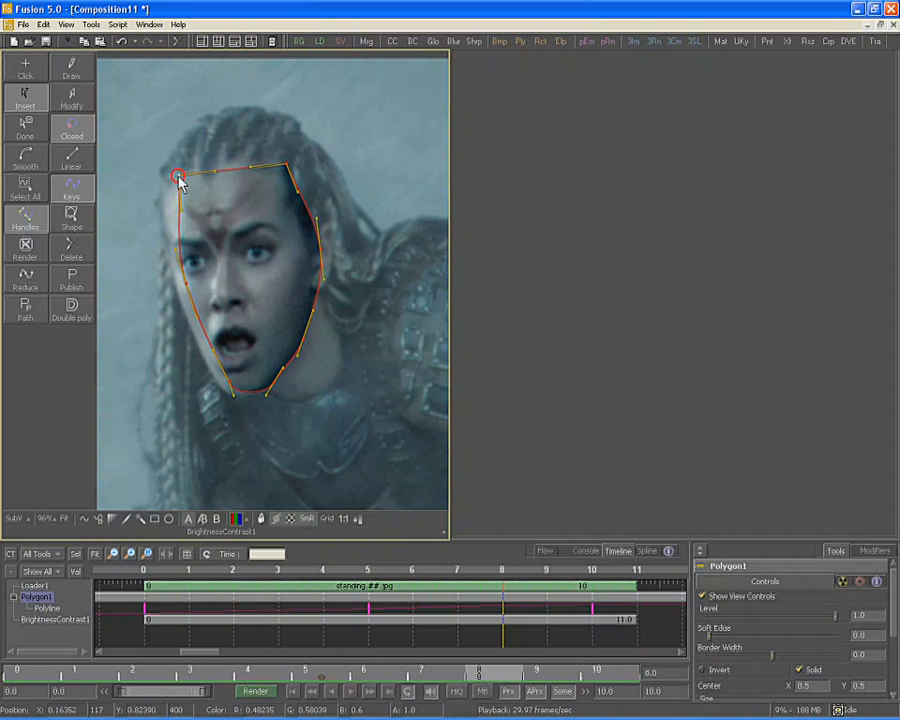
pyautogui.moveTo(178, 178); pyautogui.dragTo(166, 180)
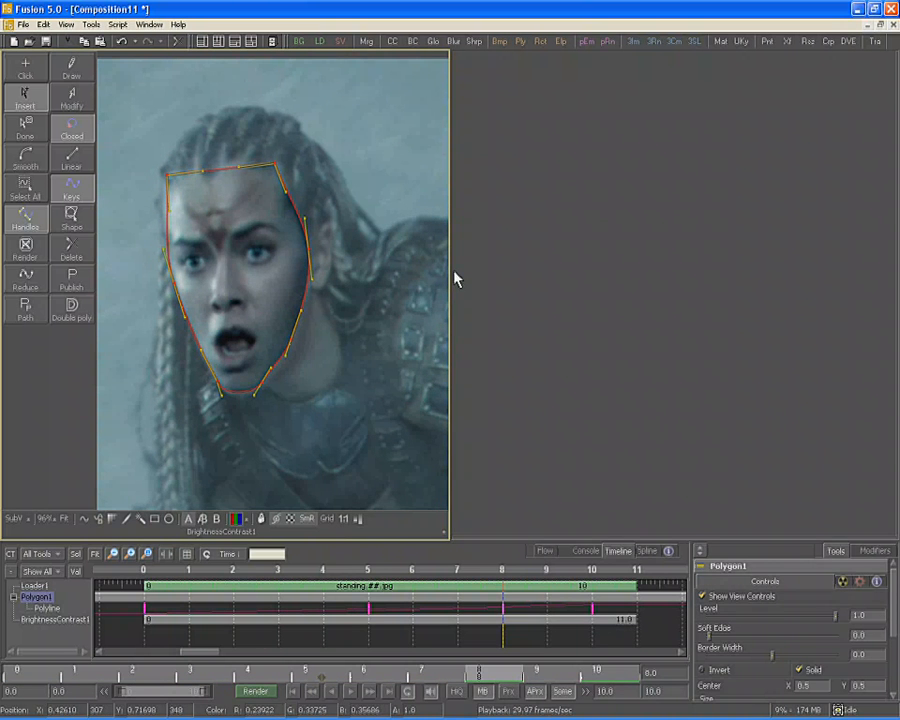
pyautogui.press('space')
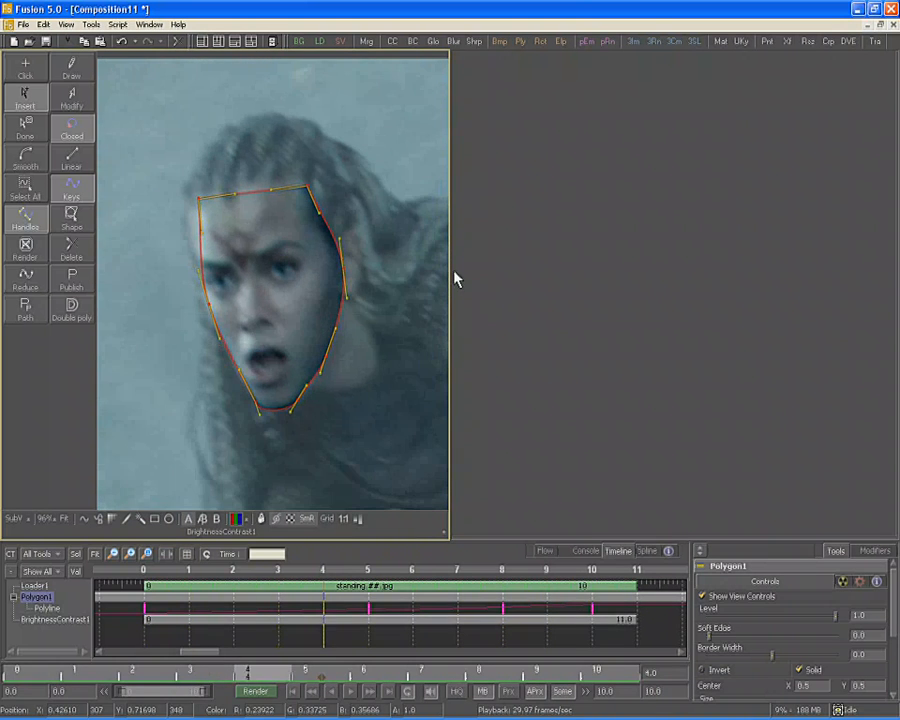
# Set the mask's Soft Edge to 0.00883 with its outline hidden, and put the redisplayed outline into Done mode.
pyautogui.click(276, 519)
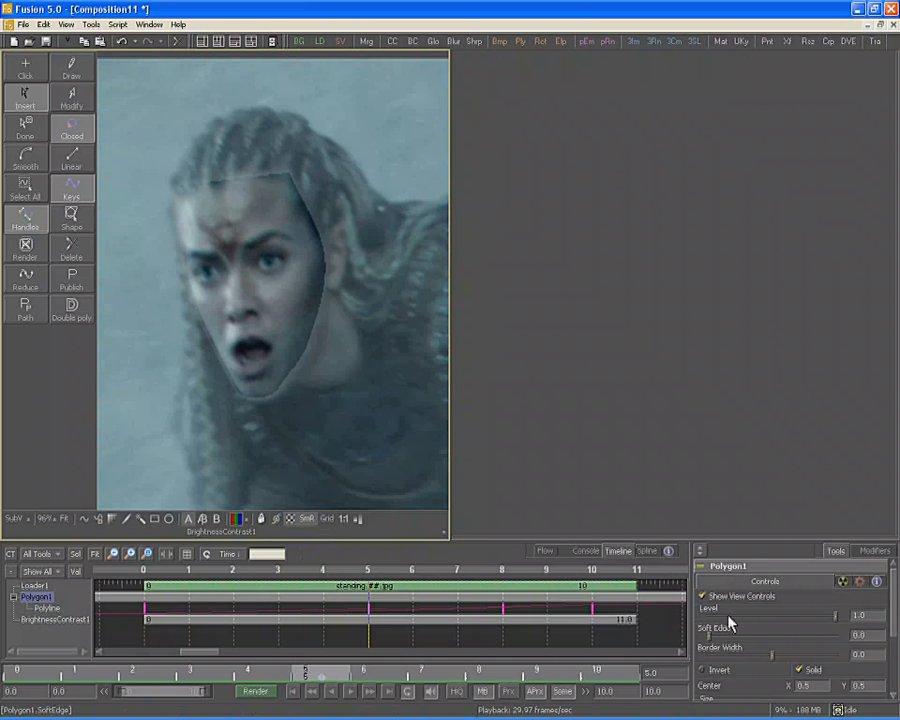
pyautogui.moveTo(709, 643); pyautogui.dragTo(711, 642)
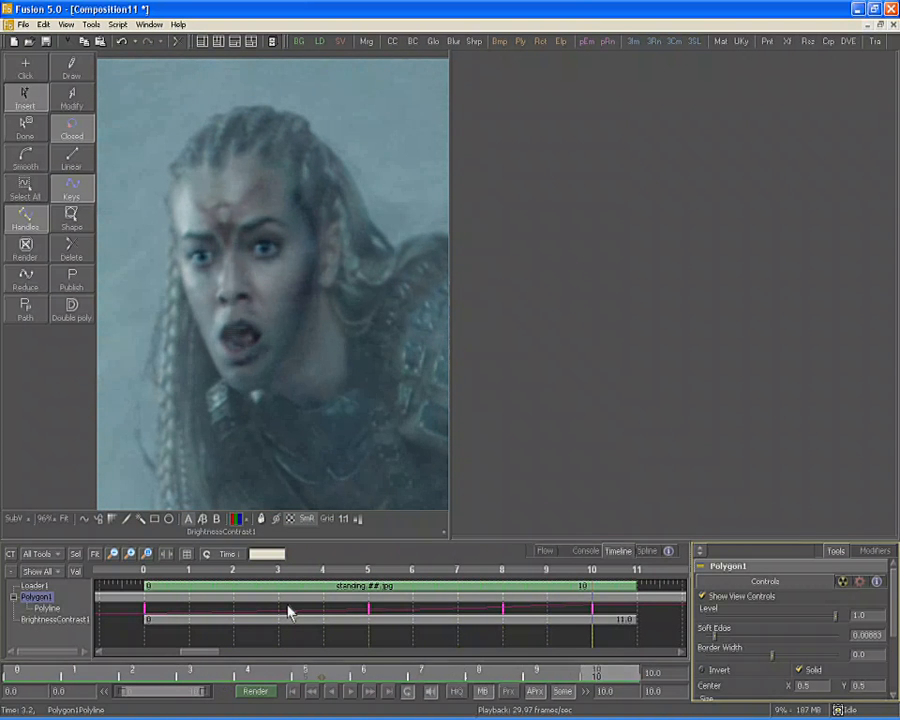
pyautogui.click(281, 520)
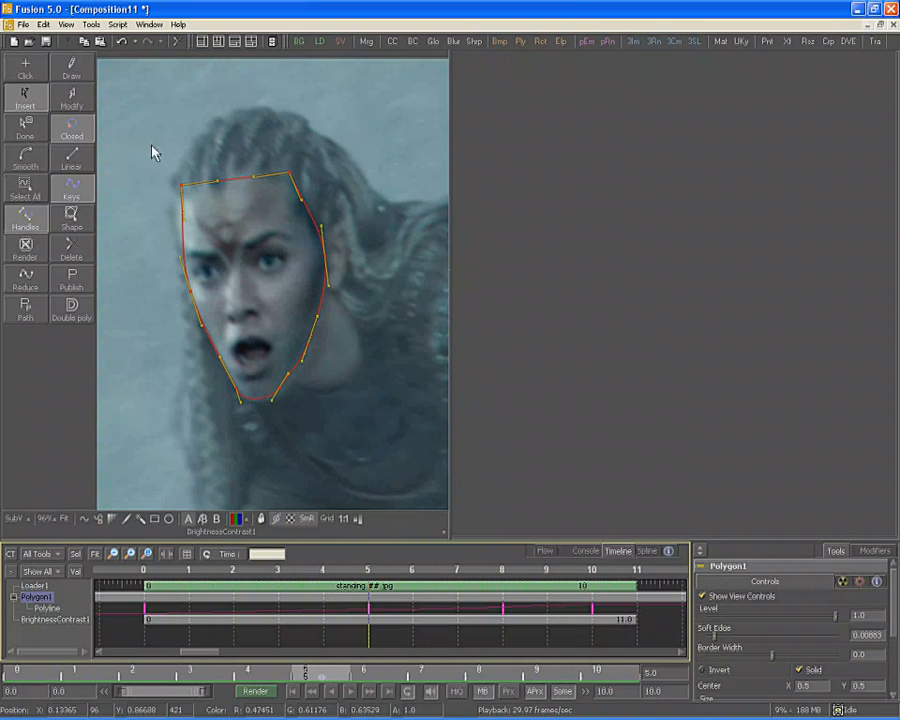
pyautogui.click(34, 138)
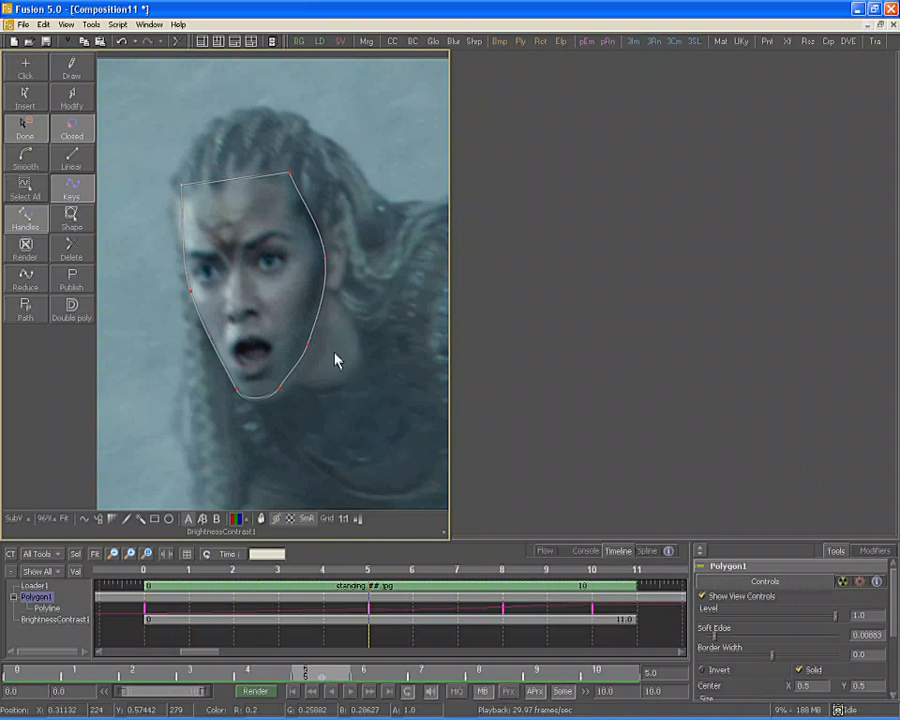
# Add a BSpline mask beside the brightness/contrast tool in the flow and show it in the empty second view.
pyautogui.click(544, 551)
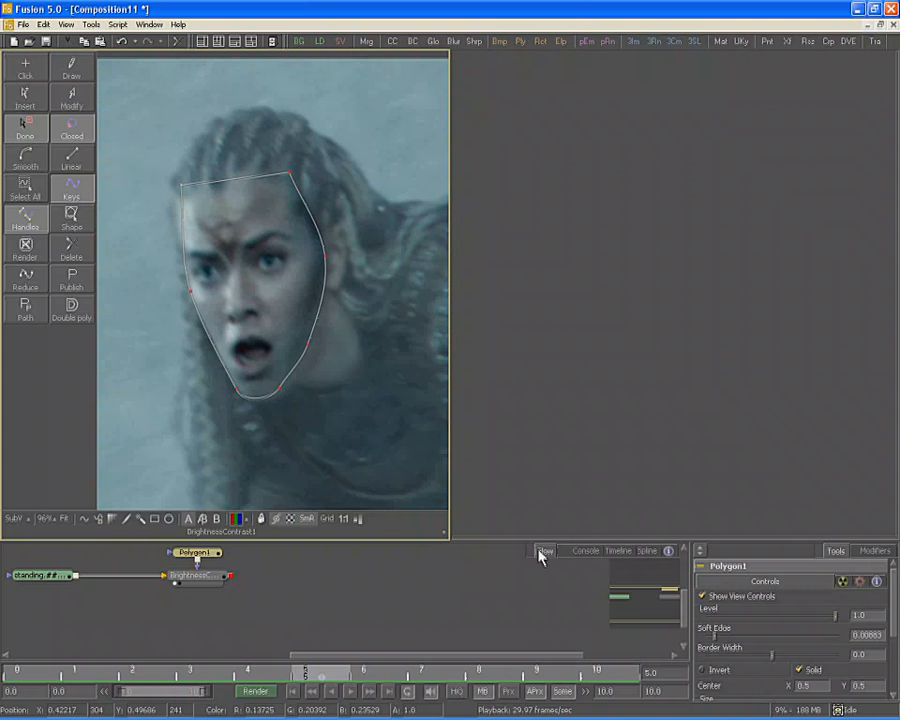
pyautogui.rightClick(286, 571)
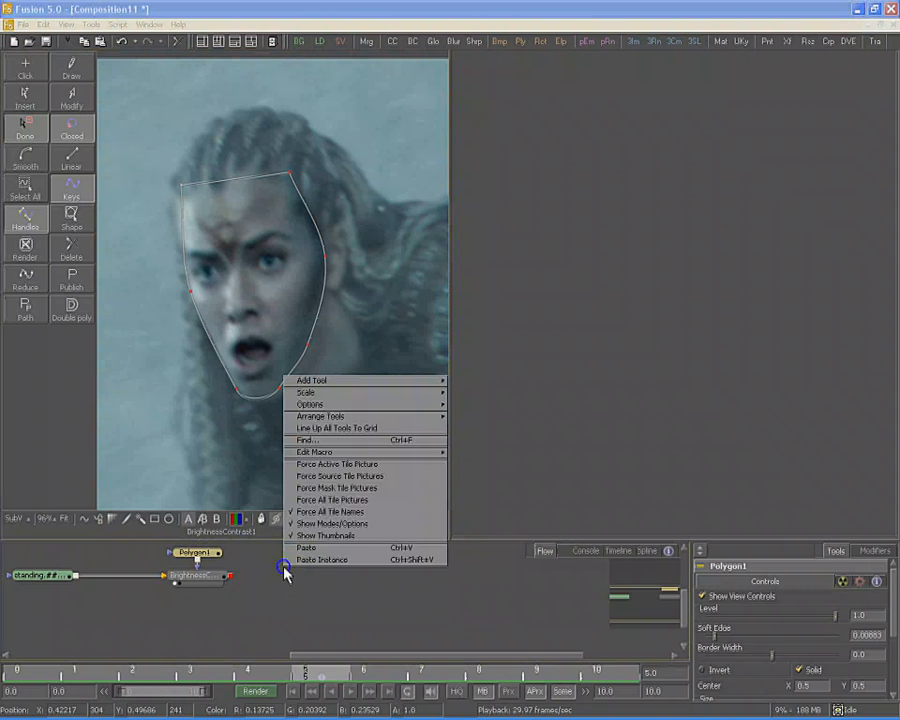
pyautogui.moveTo(347, 381)
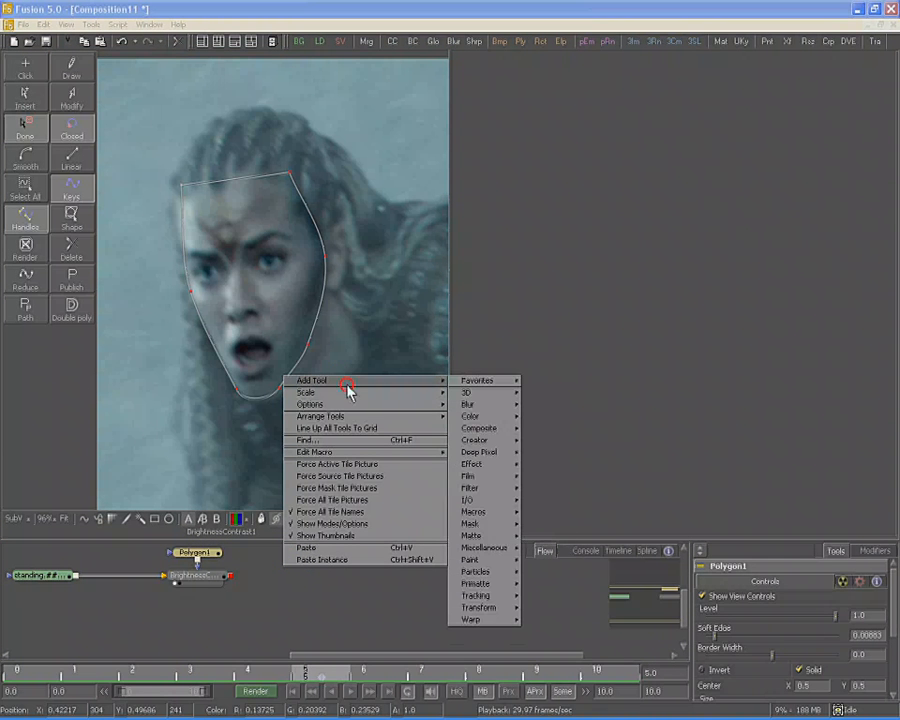
pyautogui.moveTo(487, 524)
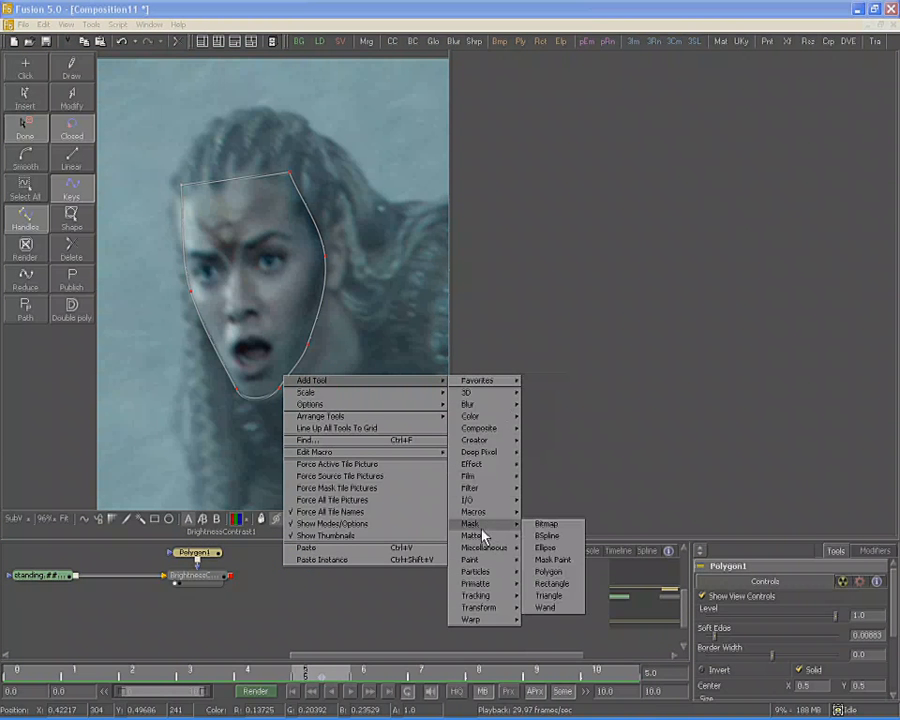
pyautogui.click(541, 537)
pyautogui.moveTo(275, 576); pyautogui.dragTo(677, 358)
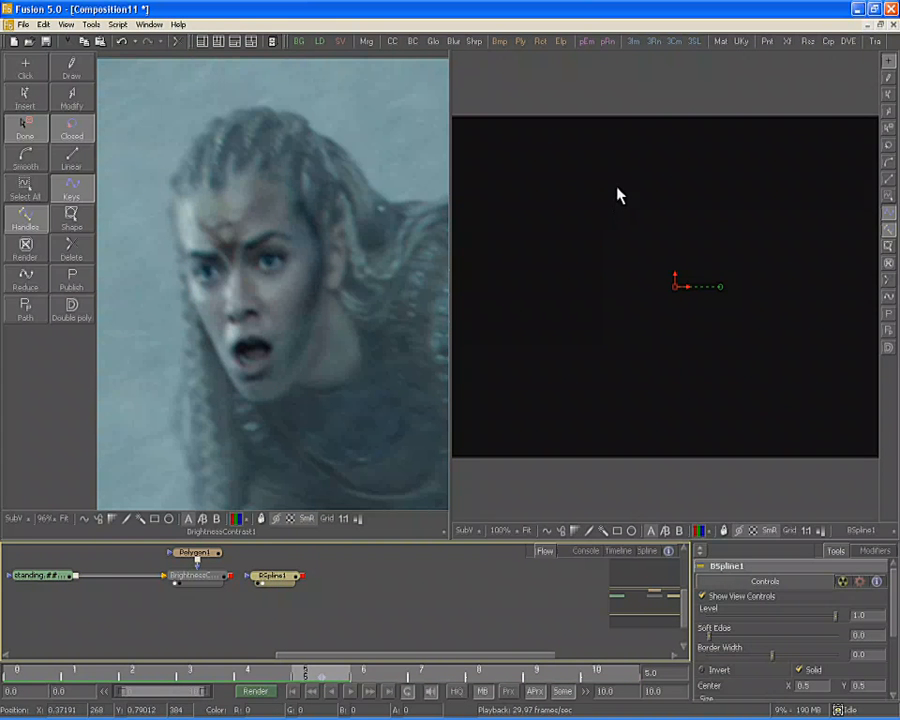
# Draw a closed B-spline mask with five control points around the centre of the black frame.
pyautogui.click(617, 188)
pyautogui.click(754, 277)
pyautogui.click(667, 397)
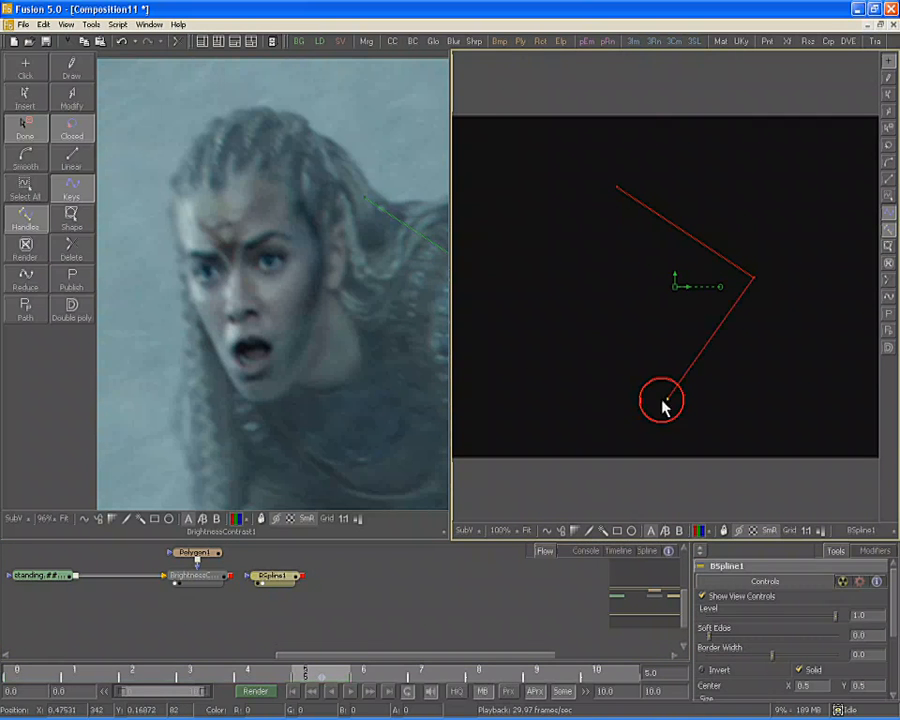
pyautogui.click(527, 369)
pyautogui.click(565, 255)
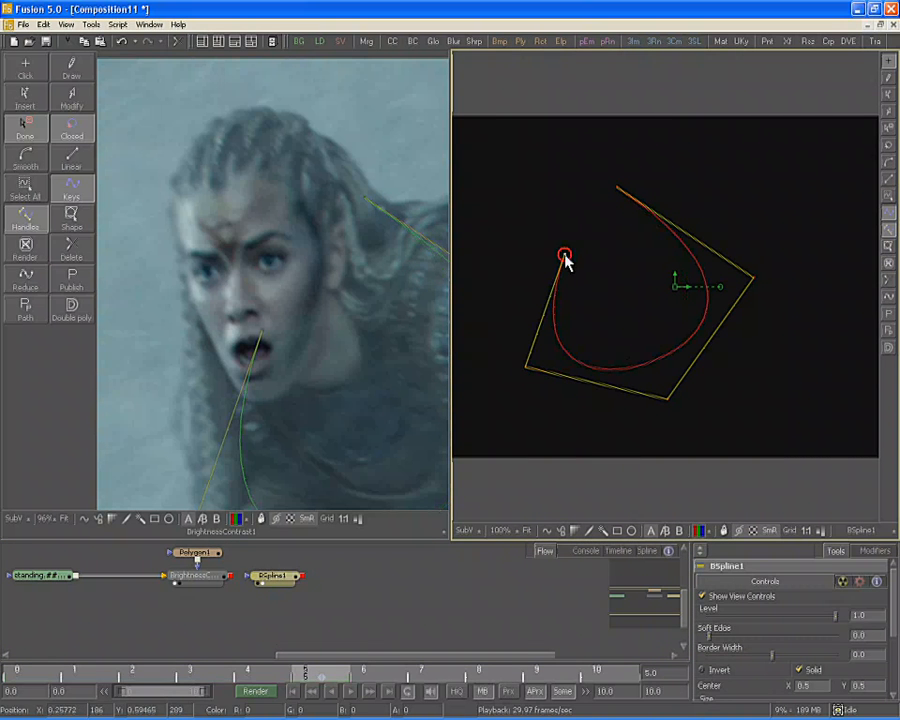
pyautogui.click(617, 190)
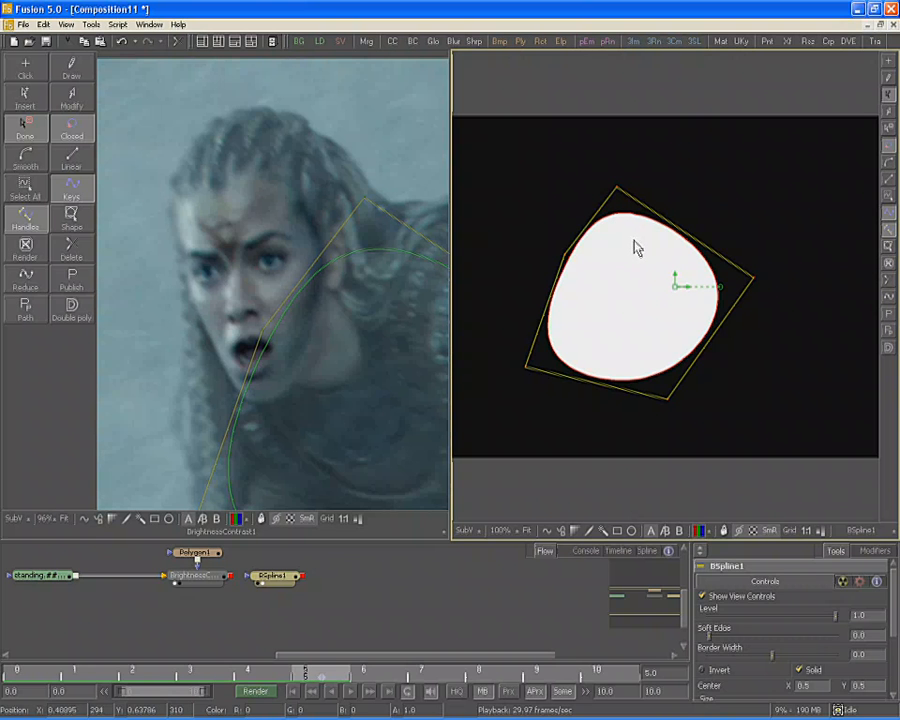
# Reshape the B-spline by moving its topmost control point slightly up and its rightmost control point outward.
pyautogui.moveTo(617, 190)
pyautogui.mouseDown()
pyautogui.moveTo(640, 184)
pyautogui.moveTo(632, 185)
pyautogui.mouseUp()
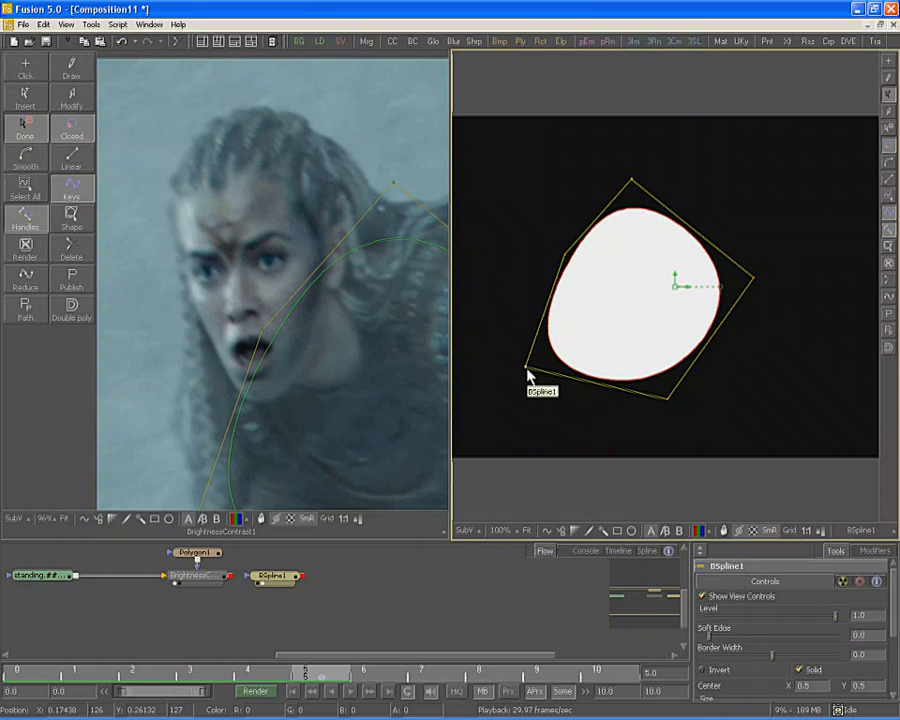
pyautogui.click(756, 285)
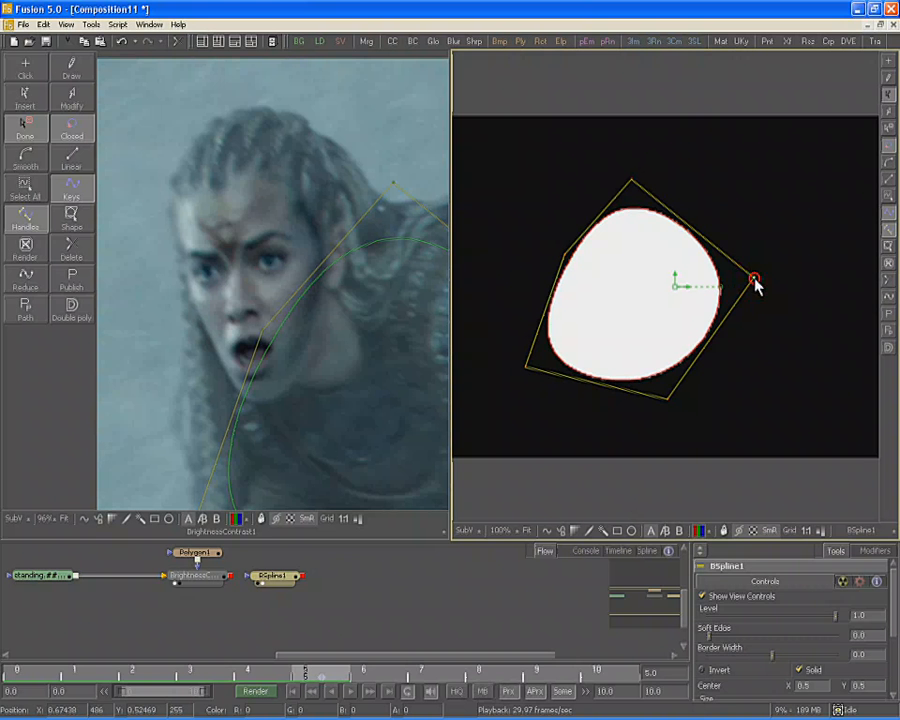
pyautogui.moveTo(756, 284); pyautogui.dragTo(735, 278)
pyautogui.moveTo(770, 280)
pyautogui.mouseDown()
pyautogui.moveTo(832, 287)
pyautogui.moveTo(743, 287)
pyautogui.moveTo(843, 293)
pyautogui.moveTo(767, 281)
pyautogui.moveTo(757, 292)
pyautogui.mouseUp()
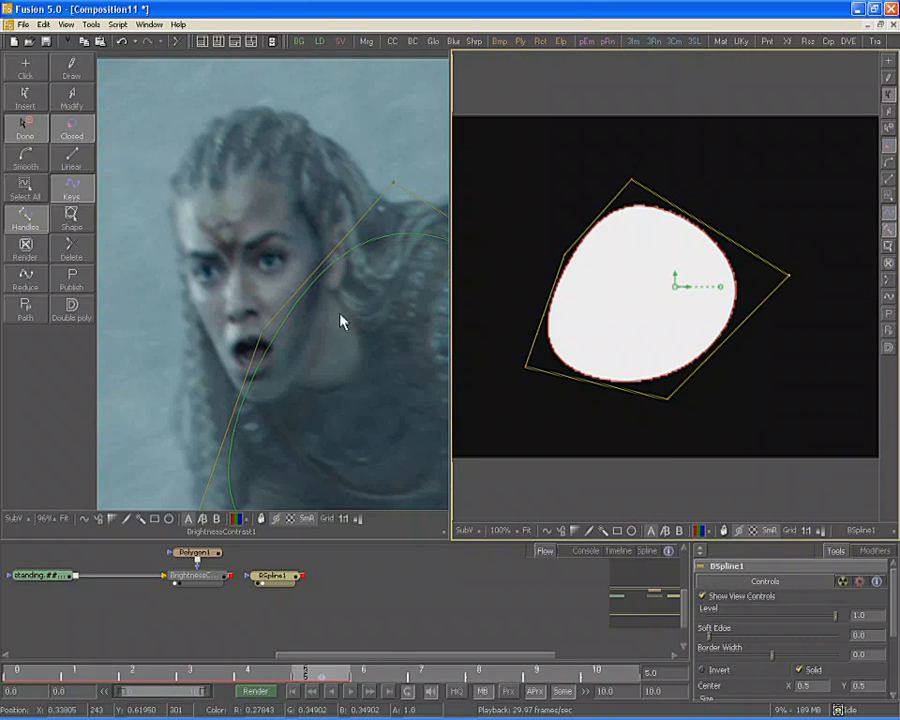
# Move the B-spline mask's five control points one by one so that the closed shape surrounds the woman's face.
pyautogui.moveTo(386, 322); pyautogui.dragTo(328, 311)
pyautogui.moveTo(328, 221); pyautogui.dragTo(242, 219)
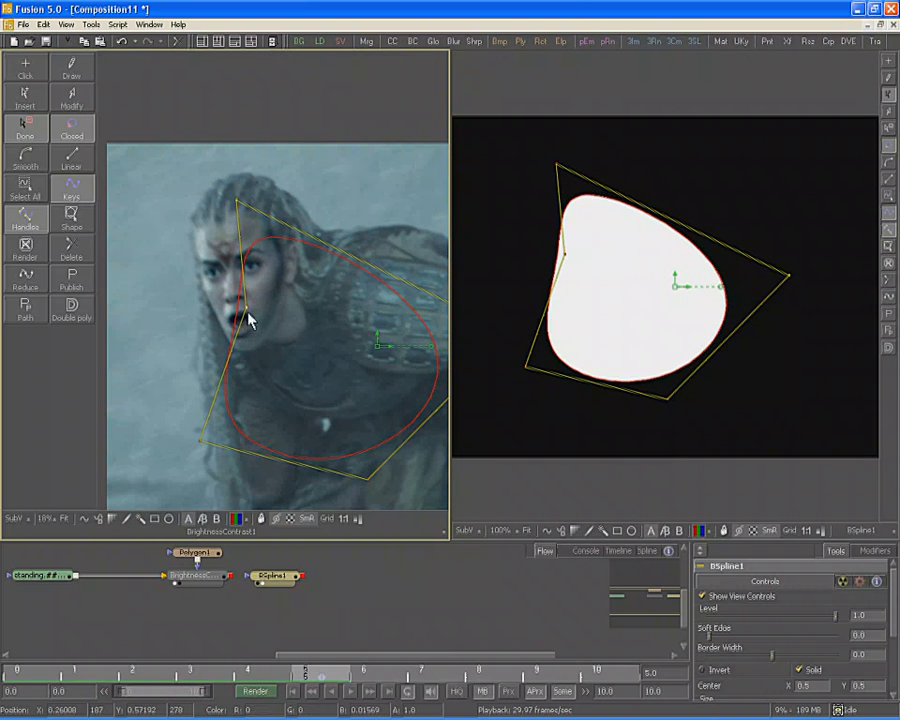
pyautogui.moveTo(248, 316); pyautogui.dragTo(199, 269)
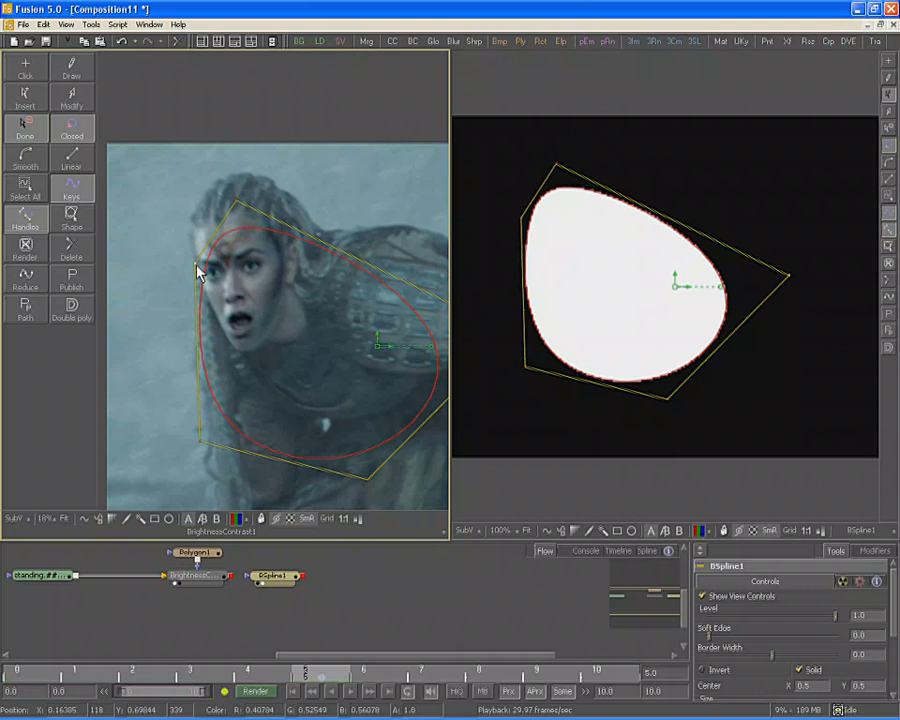
pyautogui.moveTo(203, 446); pyautogui.dragTo(222, 352)
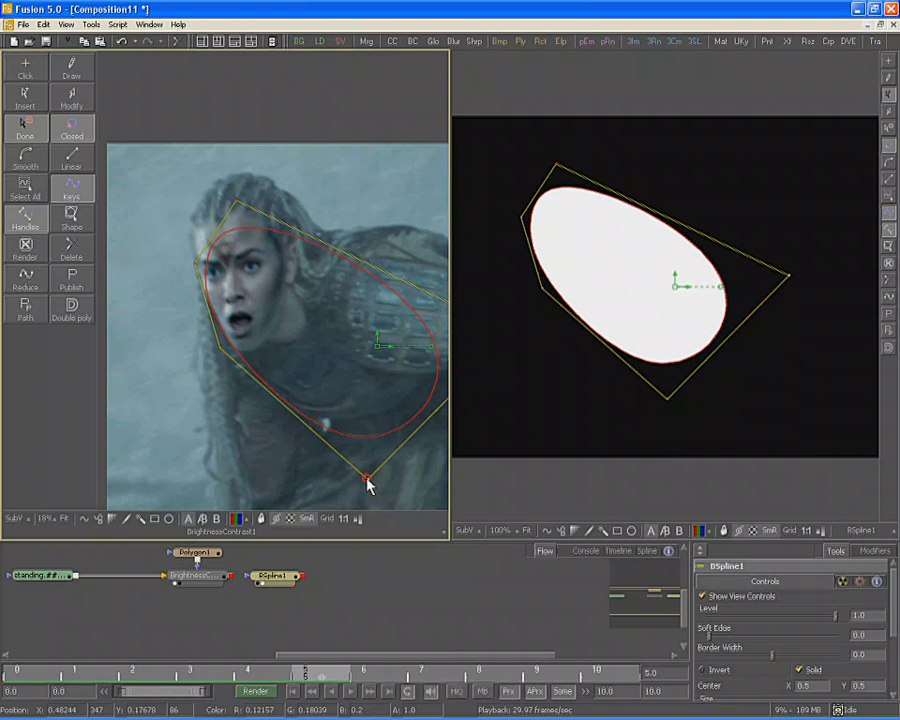
pyautogui.moveTo(367, 478); pyautogui.dragTo(257, 364)
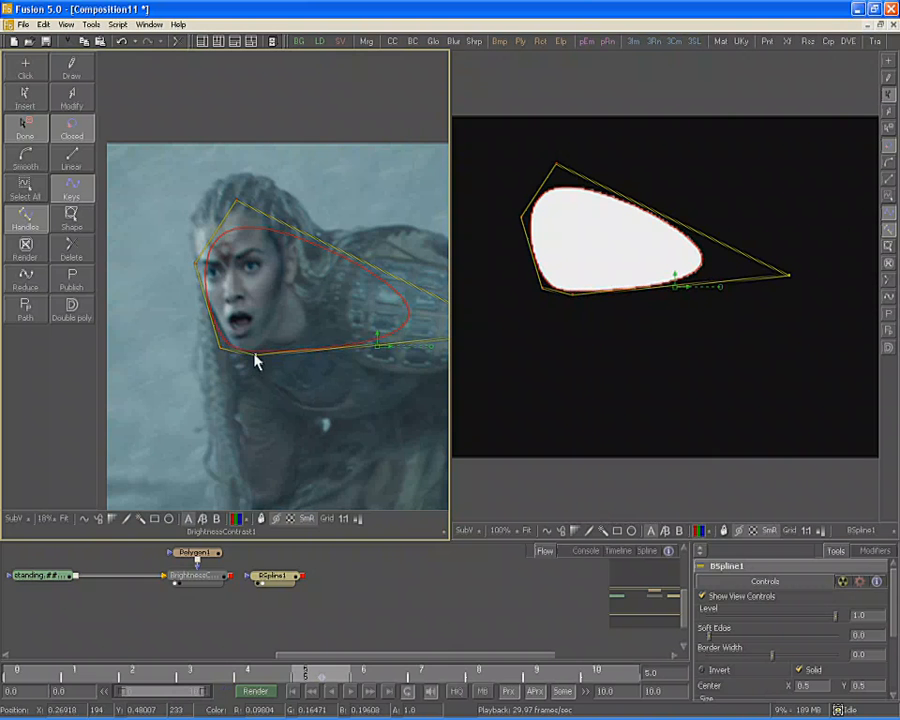
pyautogui.moveTo(405, 364); pyautogui.dragTo(285, 361)
pyautogui.moveTo(391, 334); pyautogui.dragTo(378, 378)
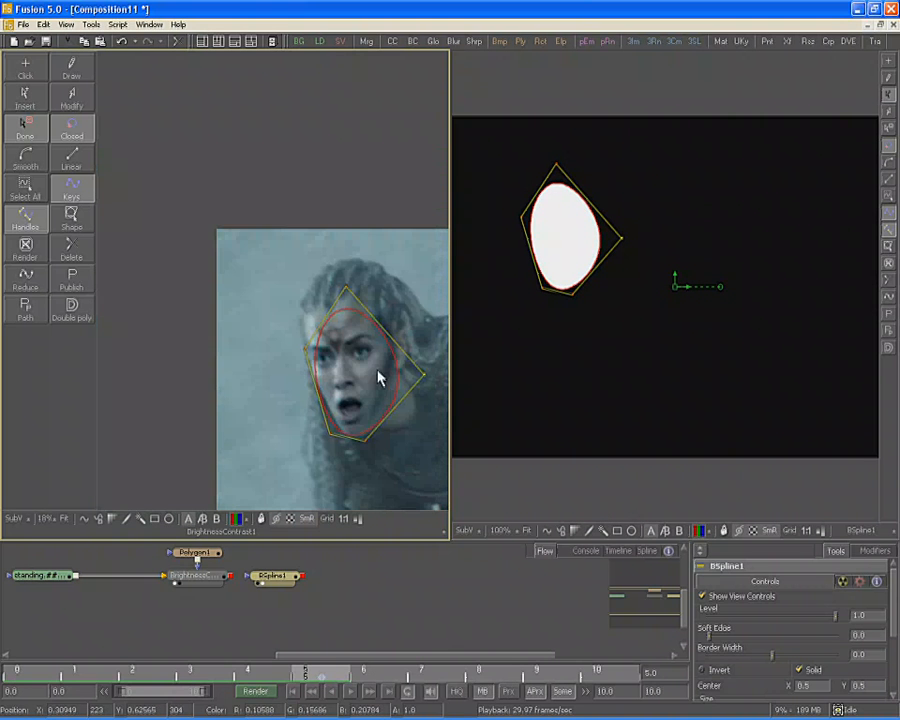
# Refine the B-spline's fit by moving its top point up, left point outward and right point inward, and set its Soft Edge to 0.04972.
pyautogui.moveTo(343, 293); pyautogui.dragTo(338, 267)
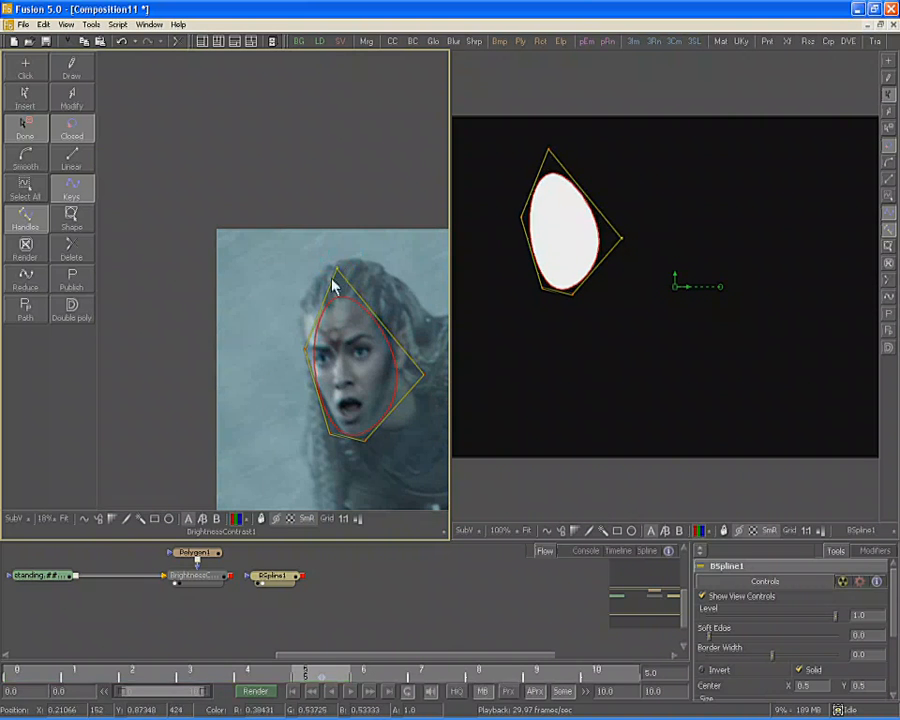
pyautogui.moveTo(304, 352)
pyautogui.mouseDown()
pyautogui.moveTo(283, 337)
pyautogui.moveTo(291, 331)
pyautogui.moveTo(290, 345)
pyautogui.mouseUp()
pyautogui.click(290, 334)
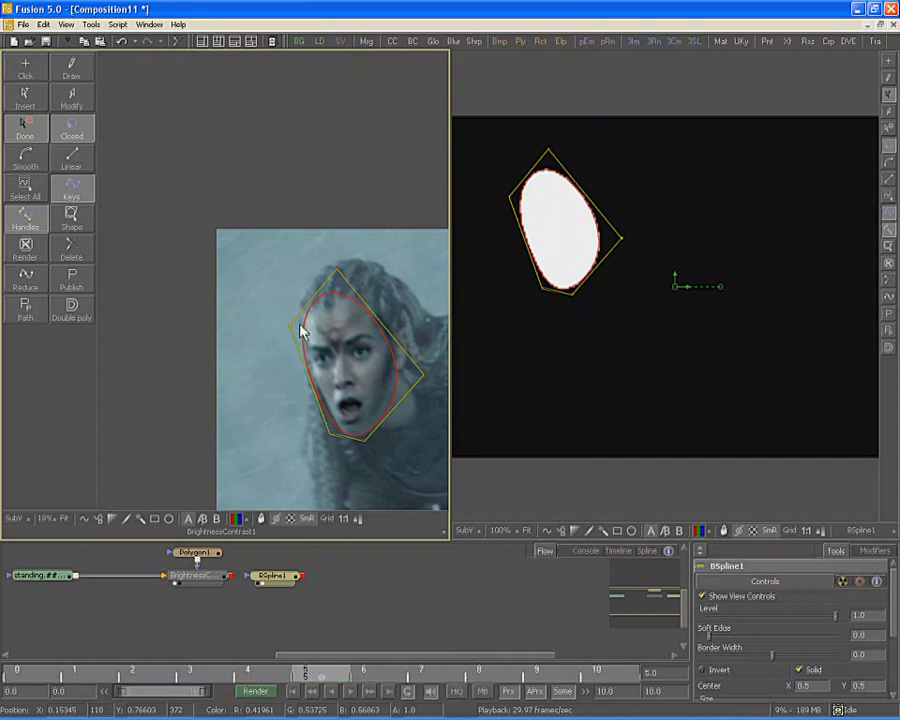
pyautogui.click(341, 462)
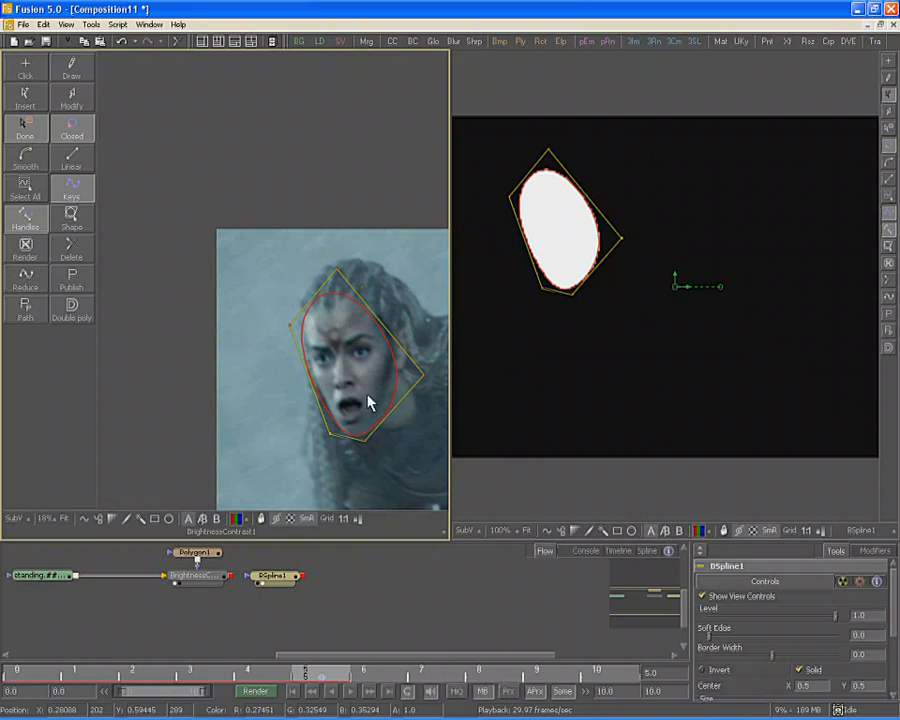
pyautogui.moveTo(423, 381); pyautogui.dragTo(416, 372)
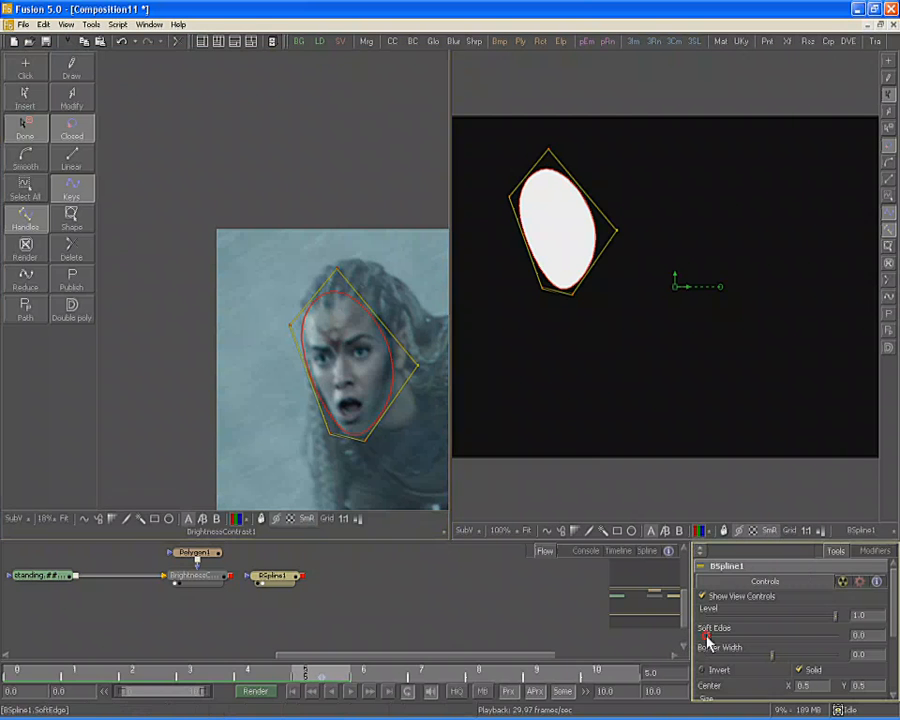
pyautogui.moveTo(703, 640); pyautogui.dragTo(741, 639)
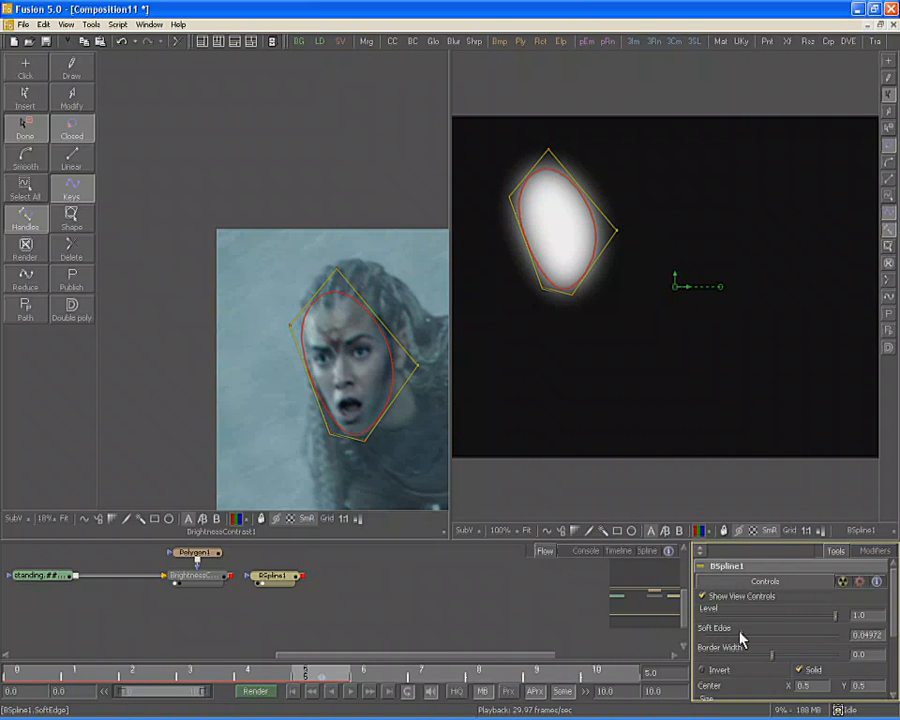
# Delete the BSpline mask from the flow.
pyautogui.moveTo(358, 431); pyautogui.dragTo(284, 377)
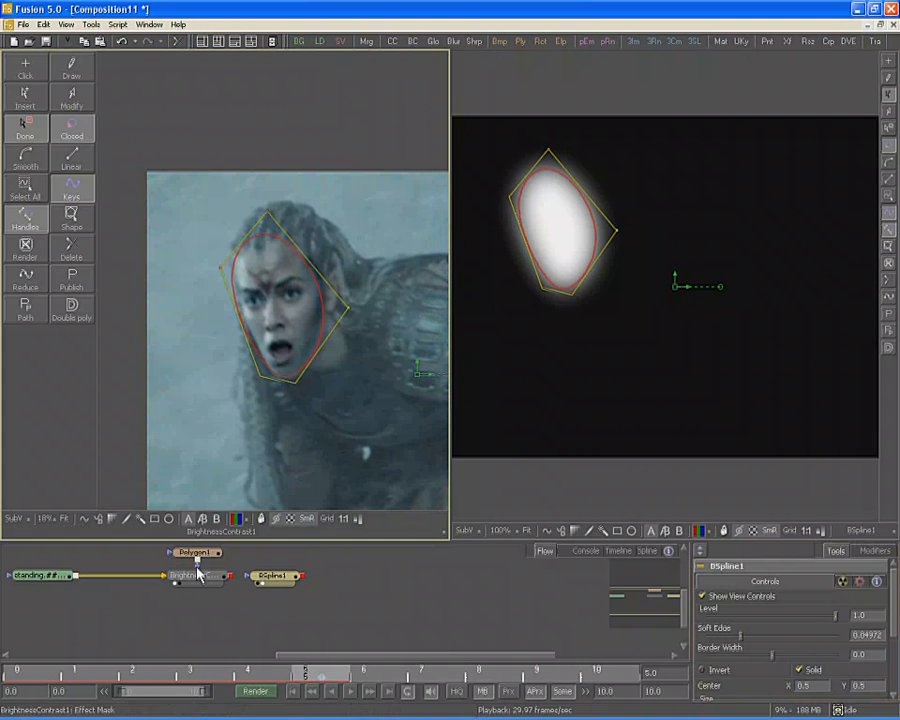
pyautogui.click(272, 576)
pyautogui.press('Delete')
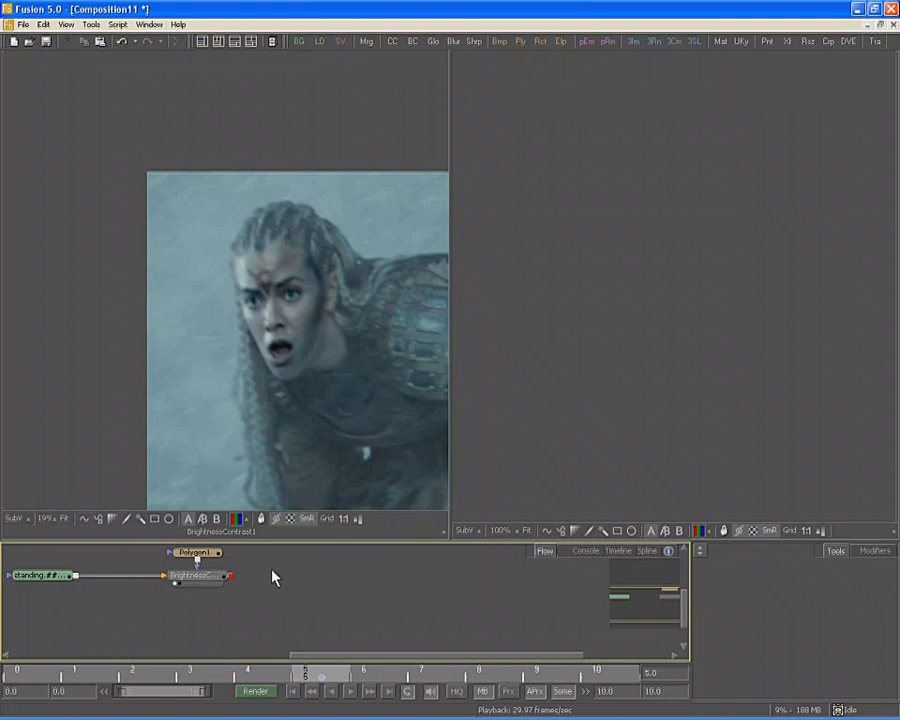
# Convert the polyline of the polygon mask on the brightness/contrast tool from Bezier to B-spline.
pyautogui.click(197, 555)
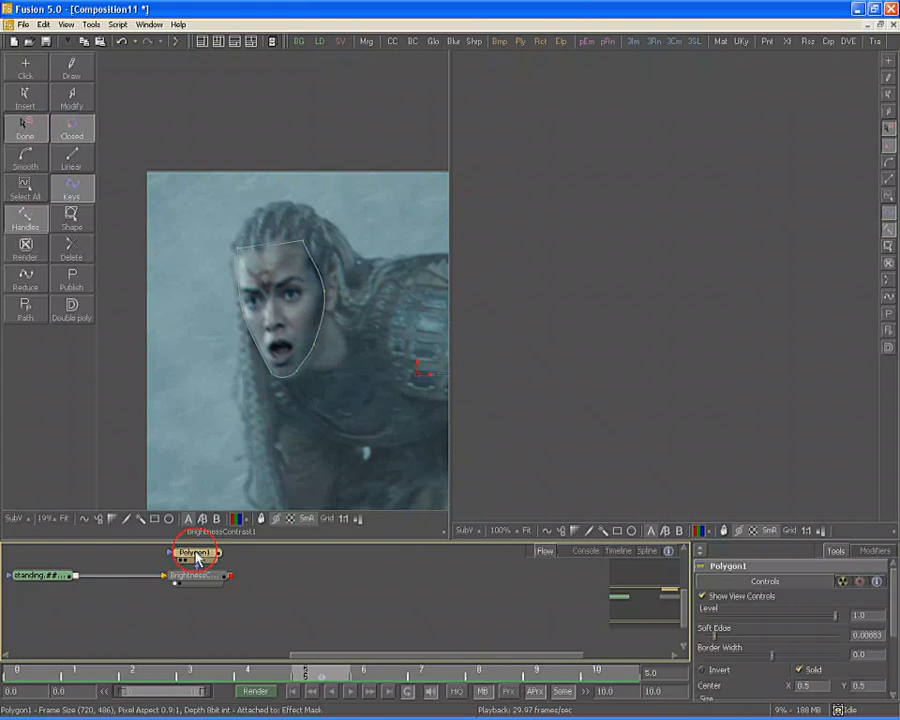
pyautogui.moveTo(294, 424); pyautogui.dragTo(250, 370)
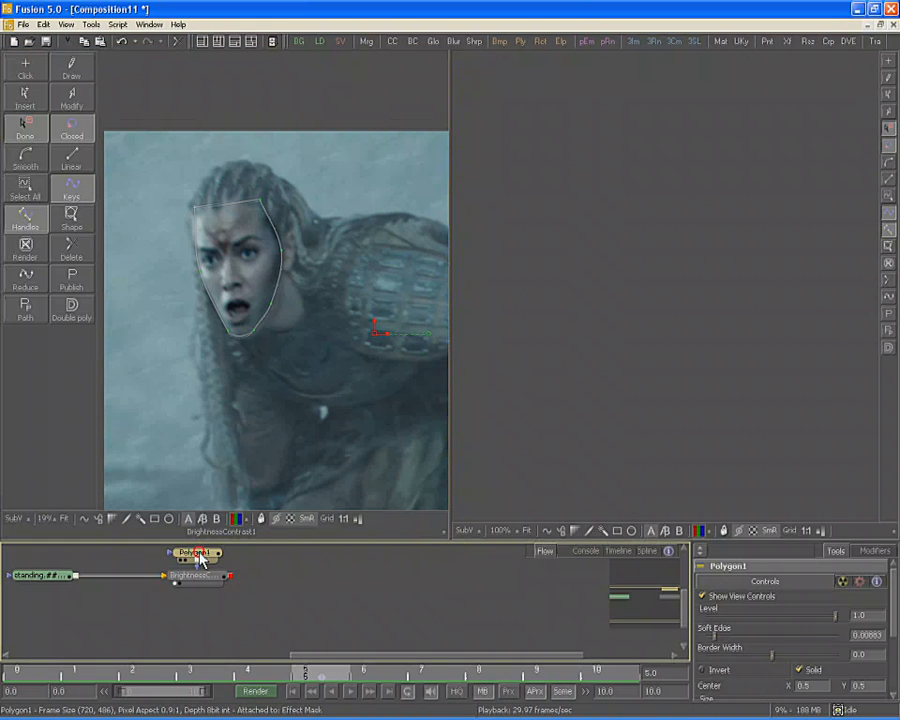
pyautogui.rightClick(322, 283)
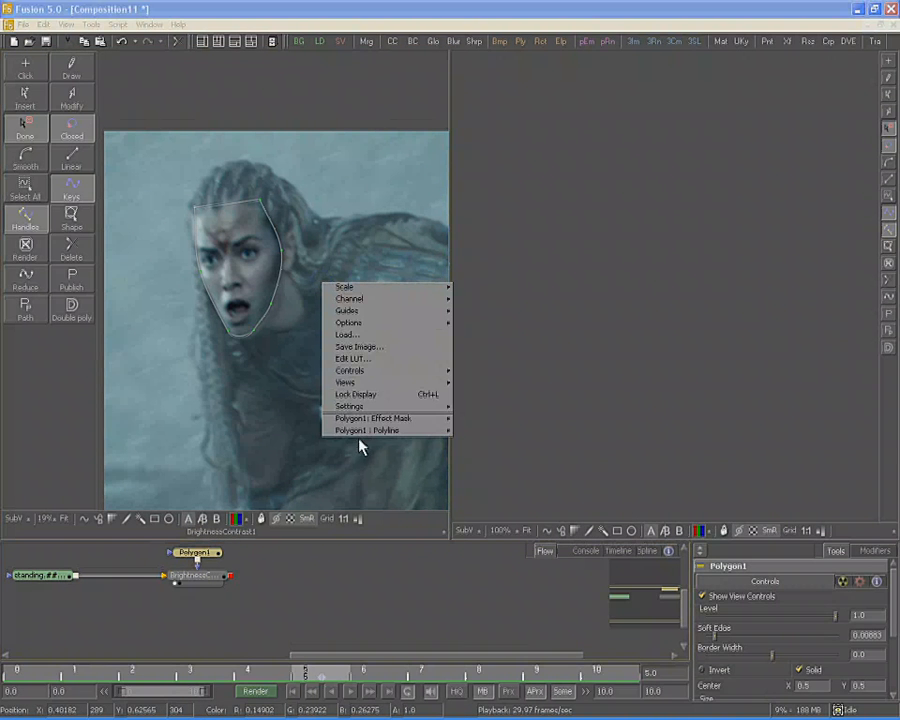
pyautogui.moveTo(363, 440)
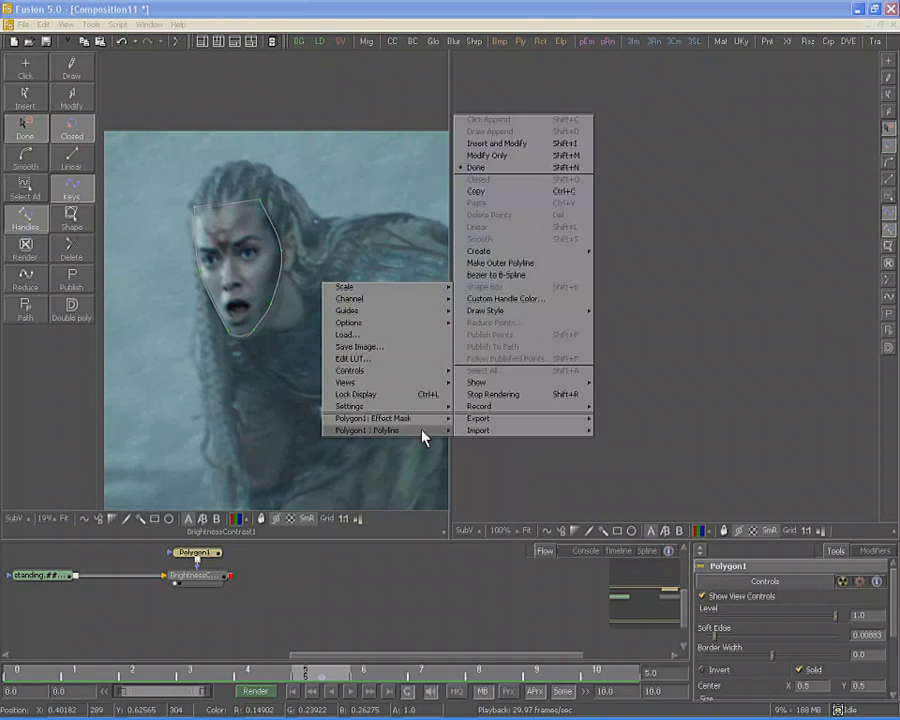
pyautogui.click(516, 276)
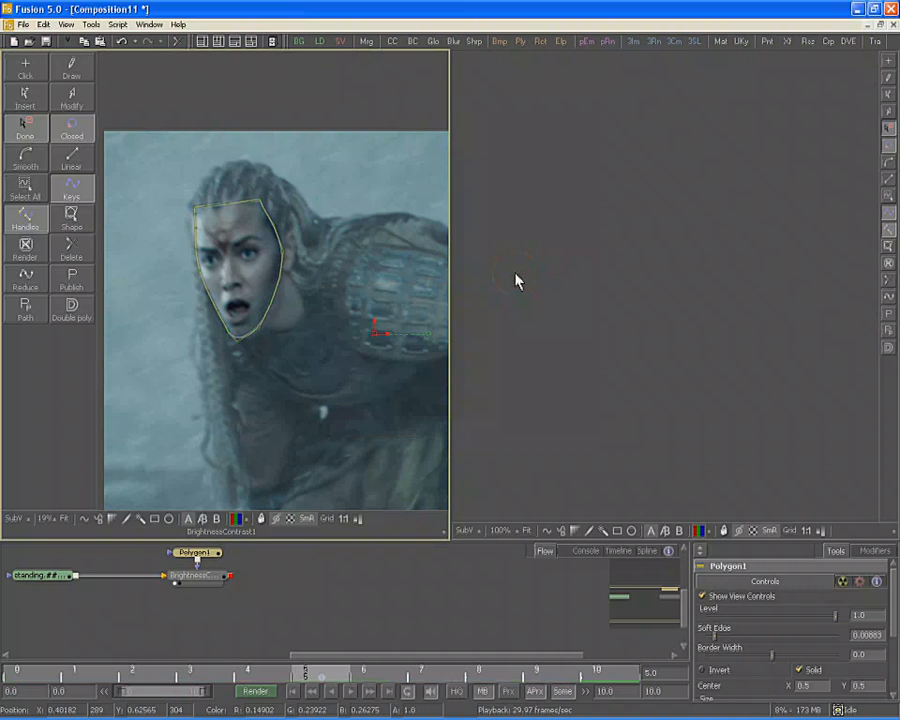
# Step through the frames with a close view of the face to check how the converted mask outline follows it.
pyautogui.moveTo(217, 270); pyautogui.dragTo(402, 285)
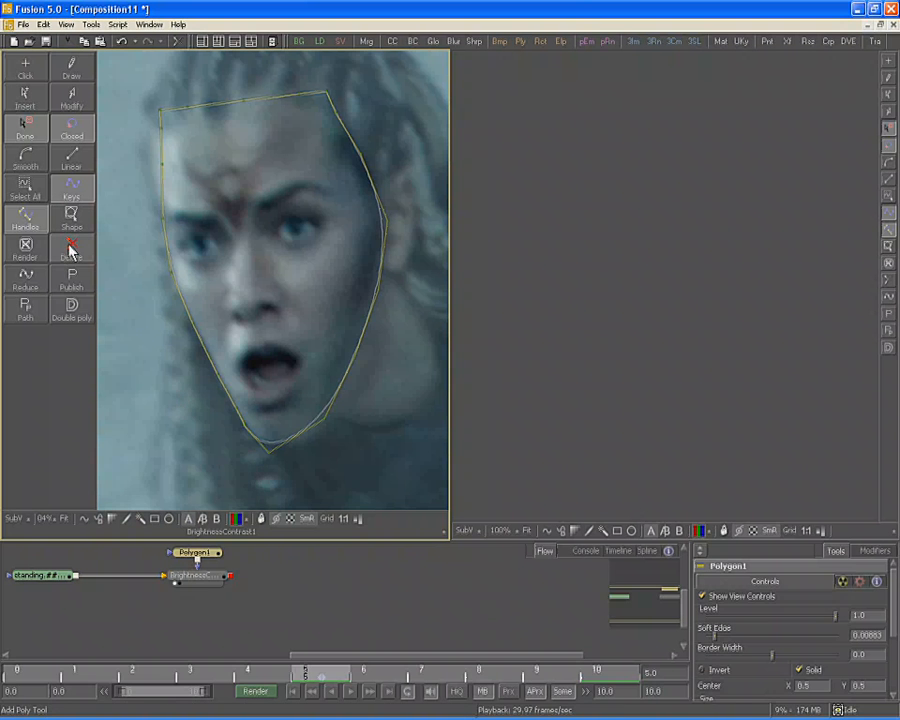
pyautogui.press('[')
pyautogui.press('[')
pyautogui.press('[')
pyautogui.press('[')
pyautogui.press('[')
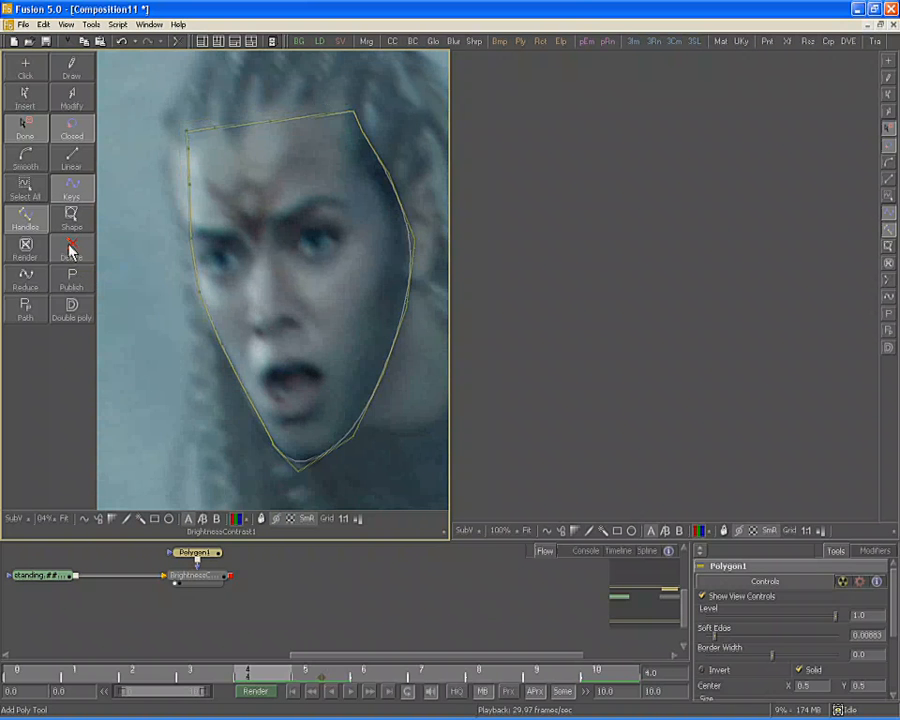
pyautogui.press(']')
pyautogui.press(']')
pyautogui.press(']')
pyautogui.press(']')
pyautogui.press(']')
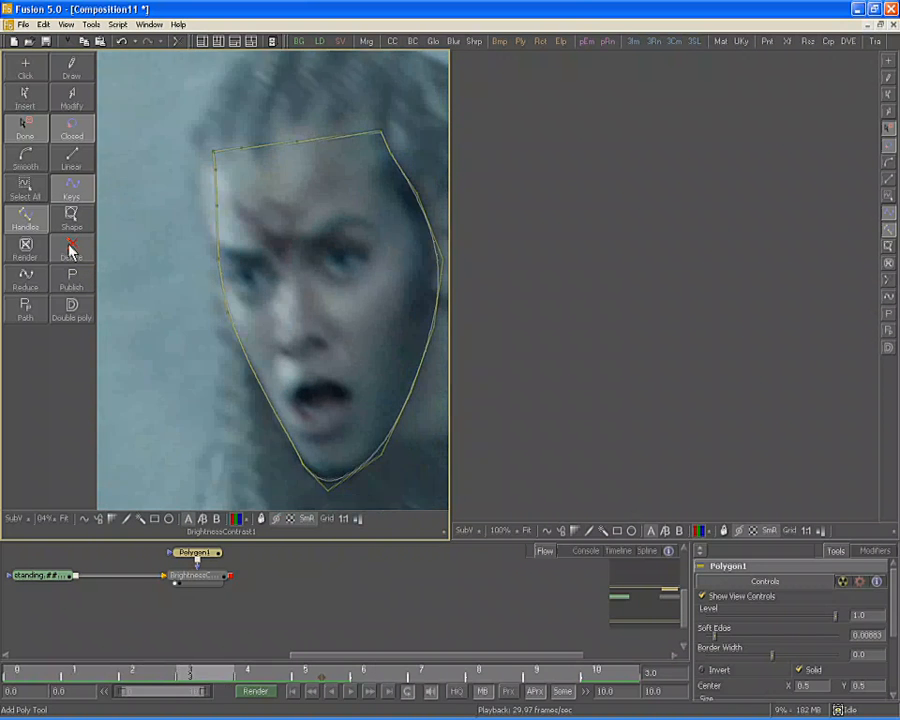
pyautogui.press(']')
pyautogui.press(']')
pyautogui.press(']')
pyautogui.press(']')
pyautogui.press(']')
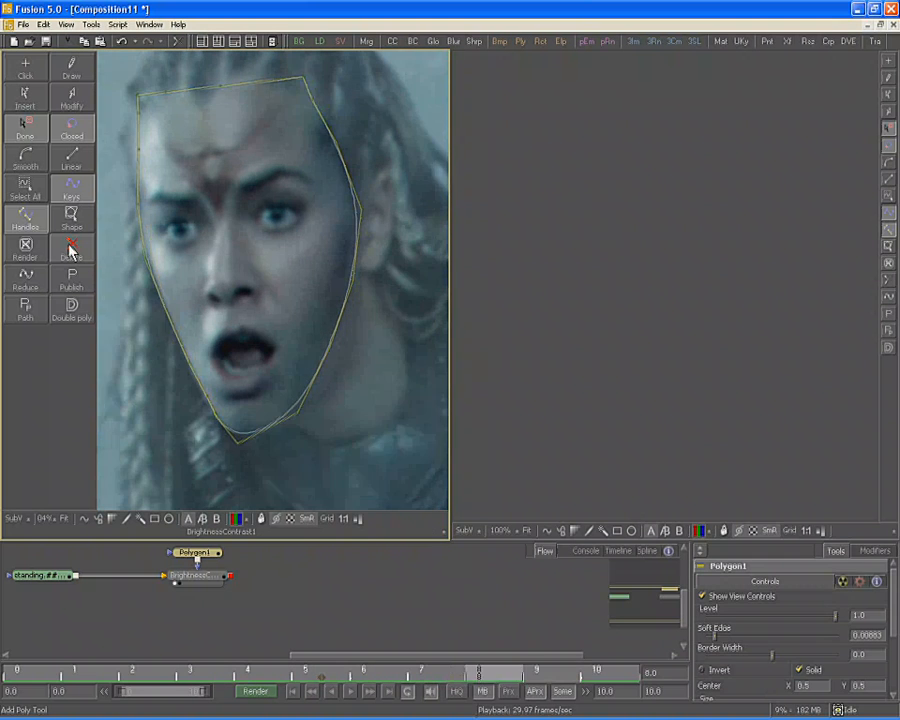